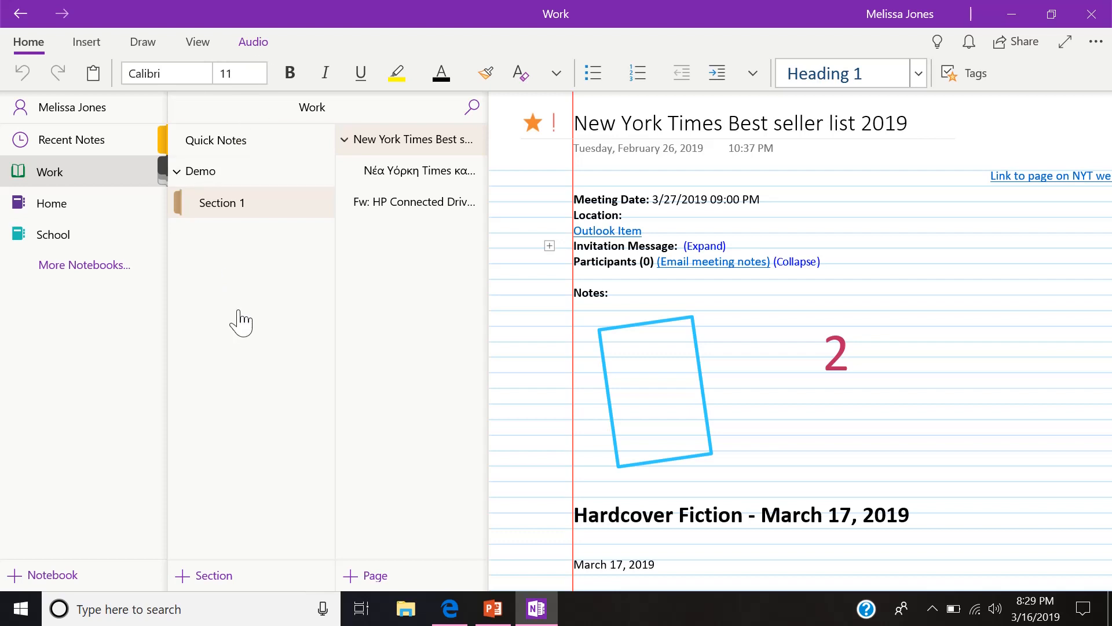
- Look through the Home notebook and the Class2, Class1 and Class3 sections of the School notebook
{"action": "left_click", "coordinate": [69, 209]}
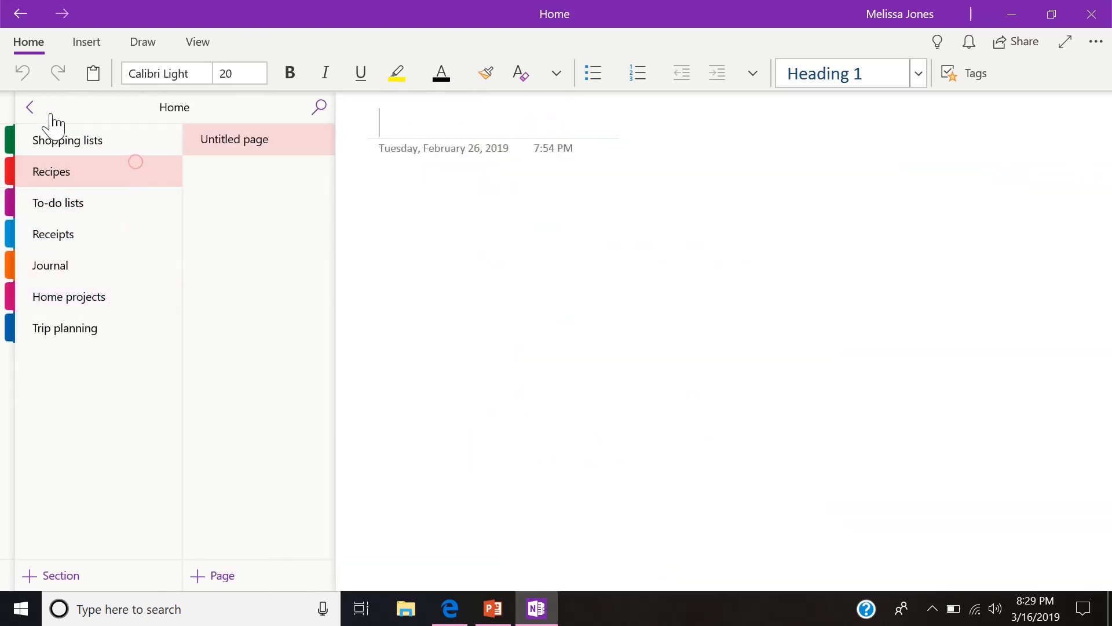
{"action": "left_click", "coordinate": [30, 108]}
{"action": "left_click", "coordinate": [54, 245]}
{"action": "left_click", "coordinate": [162, 201]}
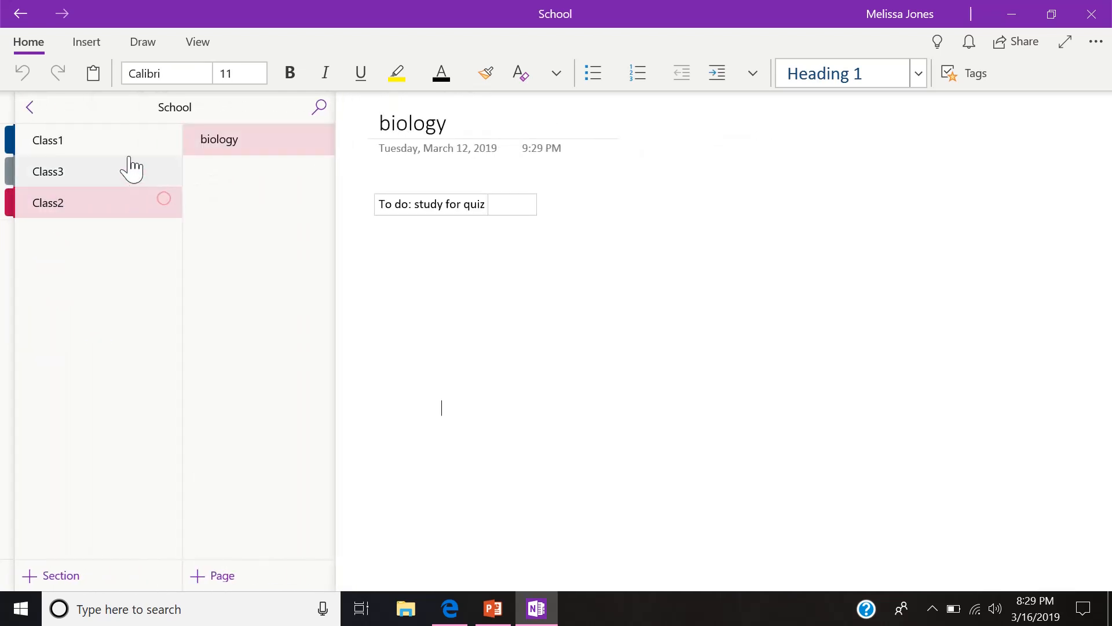
{"action": "left_click", "coordinate": [125, 143]}
{"action": "left_click", "coordinate": [127, 160]}
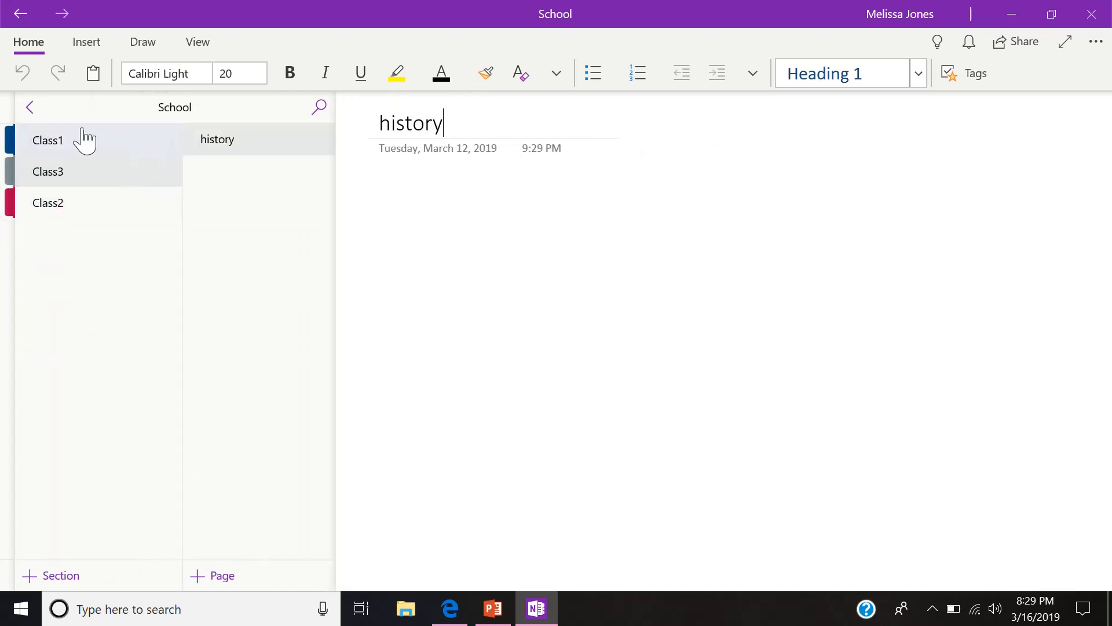
- View the Recent Notes list and return to the Work notebook
{"action": "left_click", "coordinate": [34, 111]}
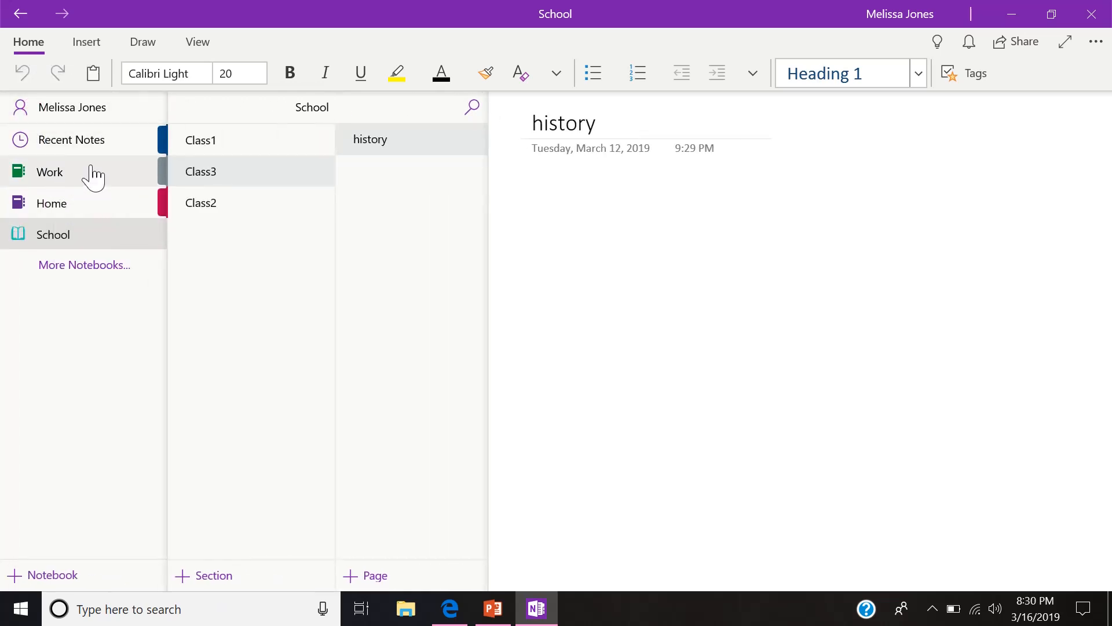
{"action": "left_click", "coordinate": [98, 145]}
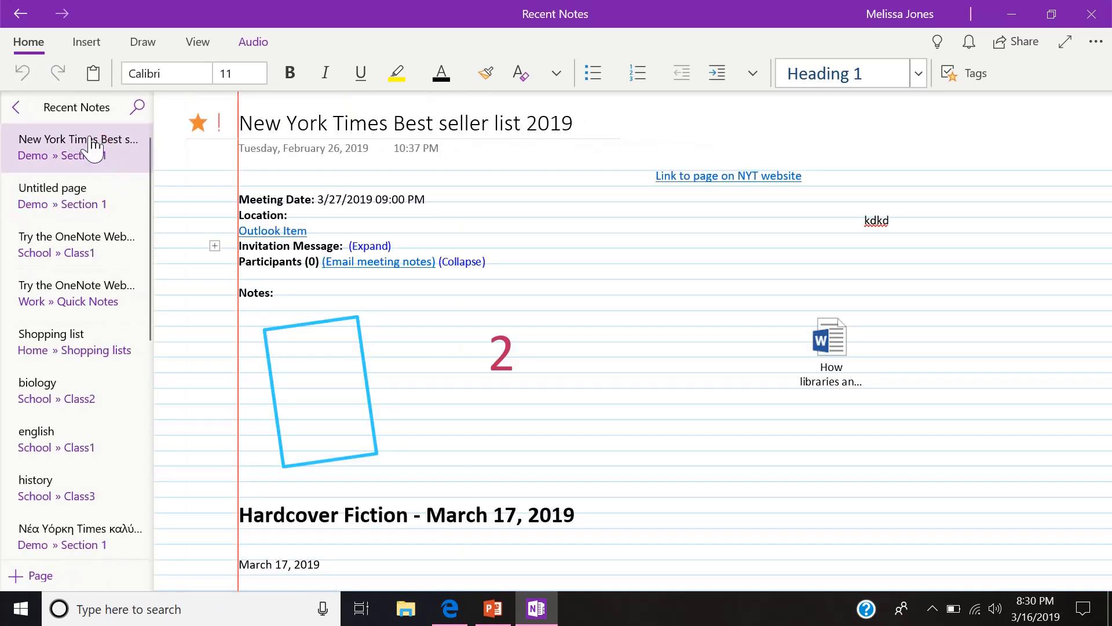
{"action": "left_click", "coordinate": [18, 108]}
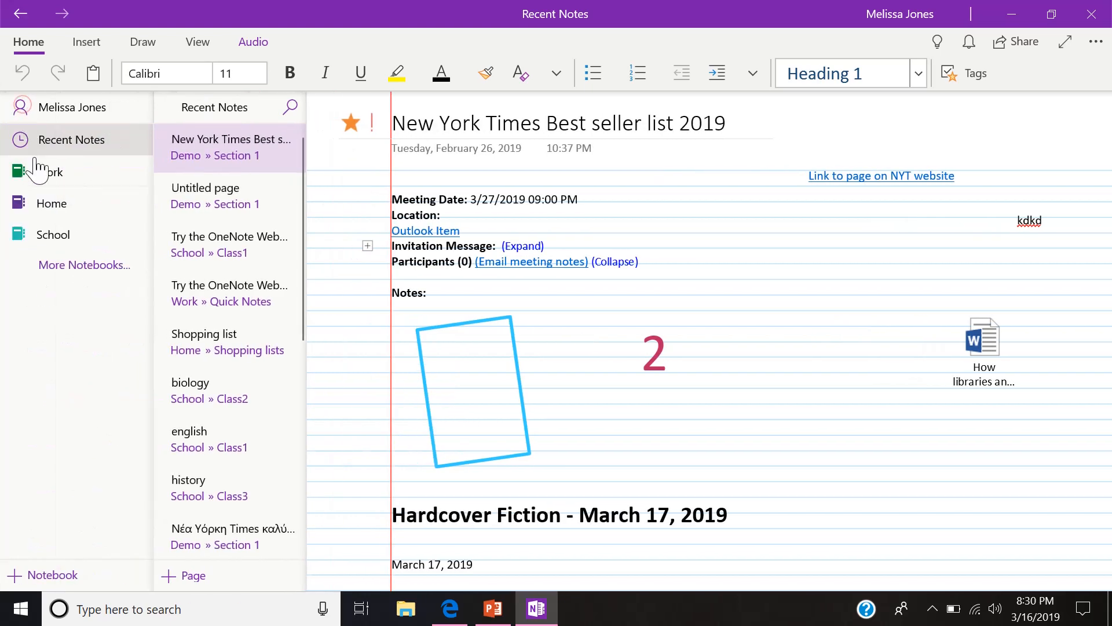
{"action": "left_click", "coordinate": [39, 172]}
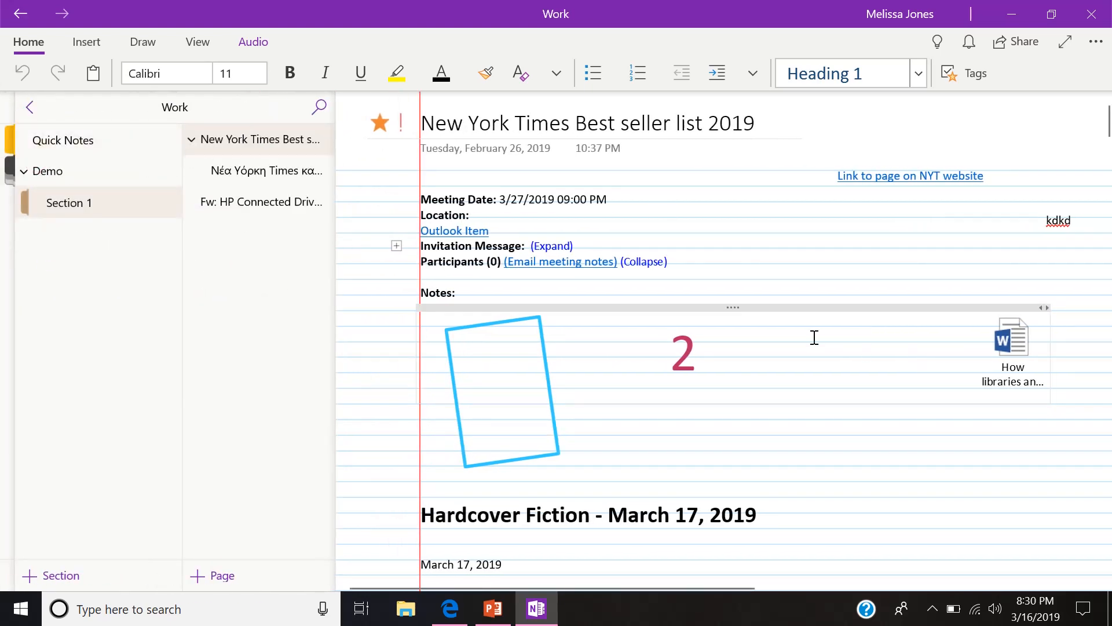
- Examine the New York Times Best seller list 2019 page, from its meeting details through the book entries to the embedded videos
{"action": "scroll", "coordinate": [937, 478], "scroll_direction": "down", "scroll_amount": 20}
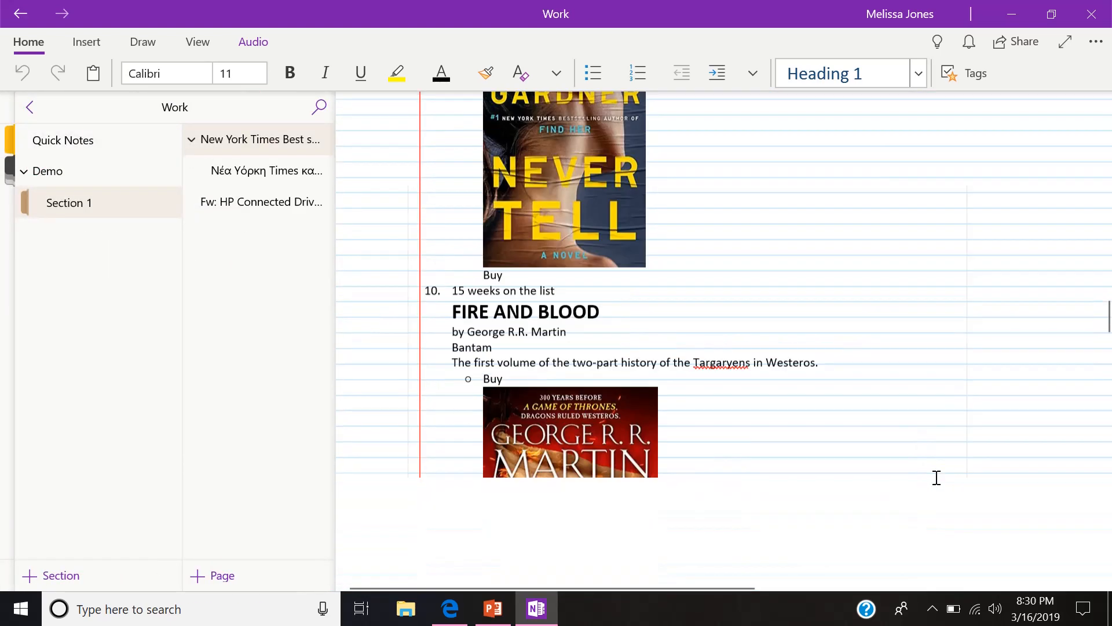
{"action": "scroll", "coordinate": [937, 477], "scroll_direction": "up", "scroll_amount": 20}
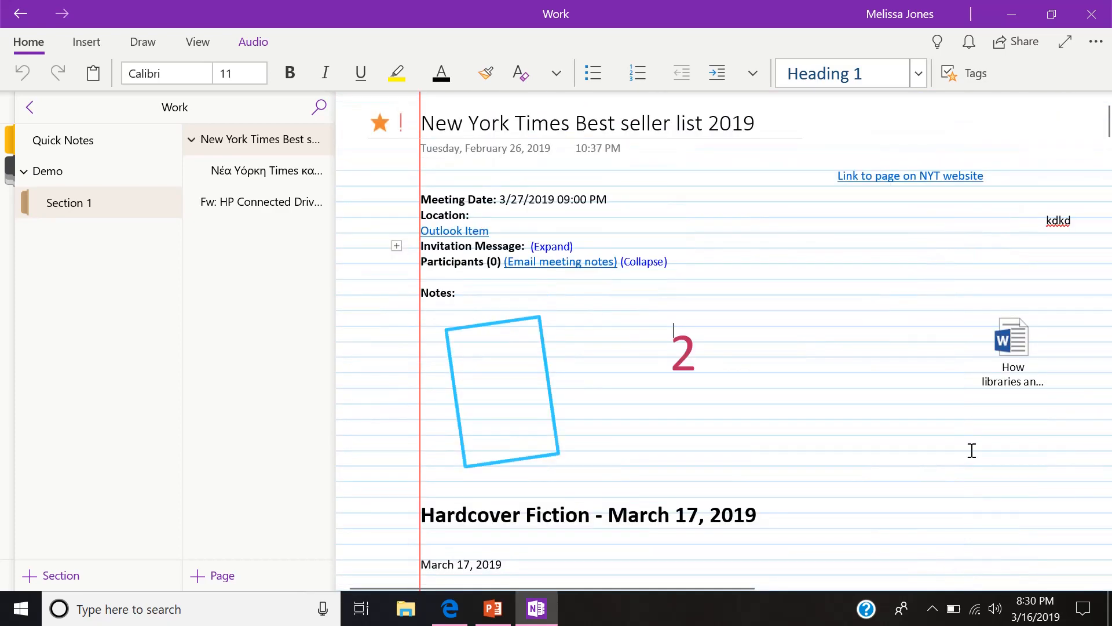
{"action": "scroll", "coordinate": [996, 471], "scroll_direction": "down", "scroll_amount": 20}
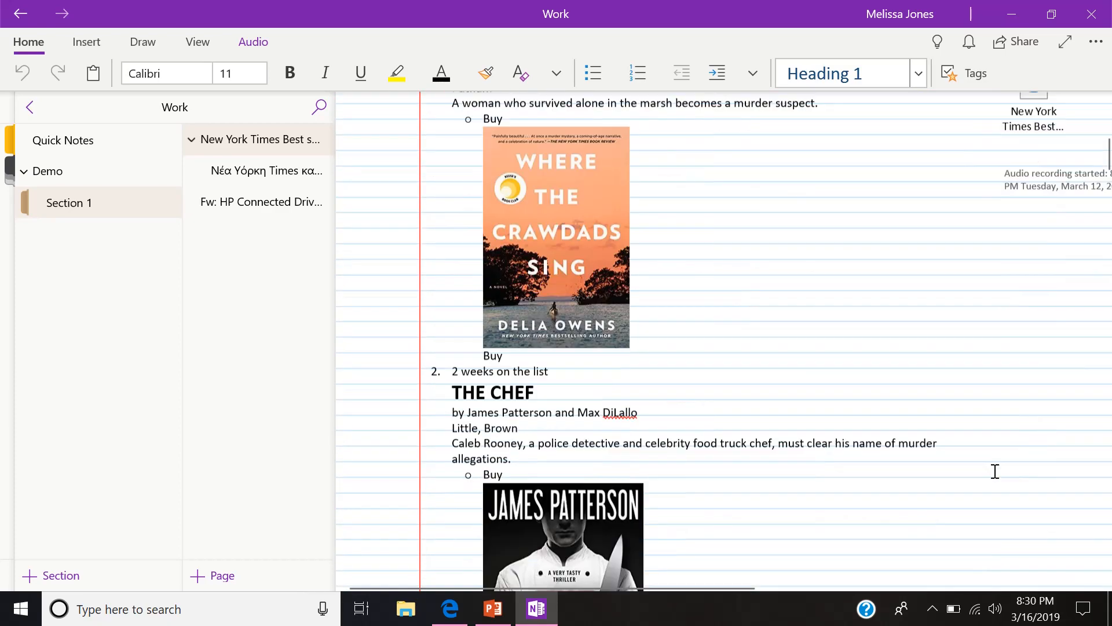
{"action": "scroll", "coordinate": [996, 471], "scroll_direction": "up", "scroll_amount": 10}
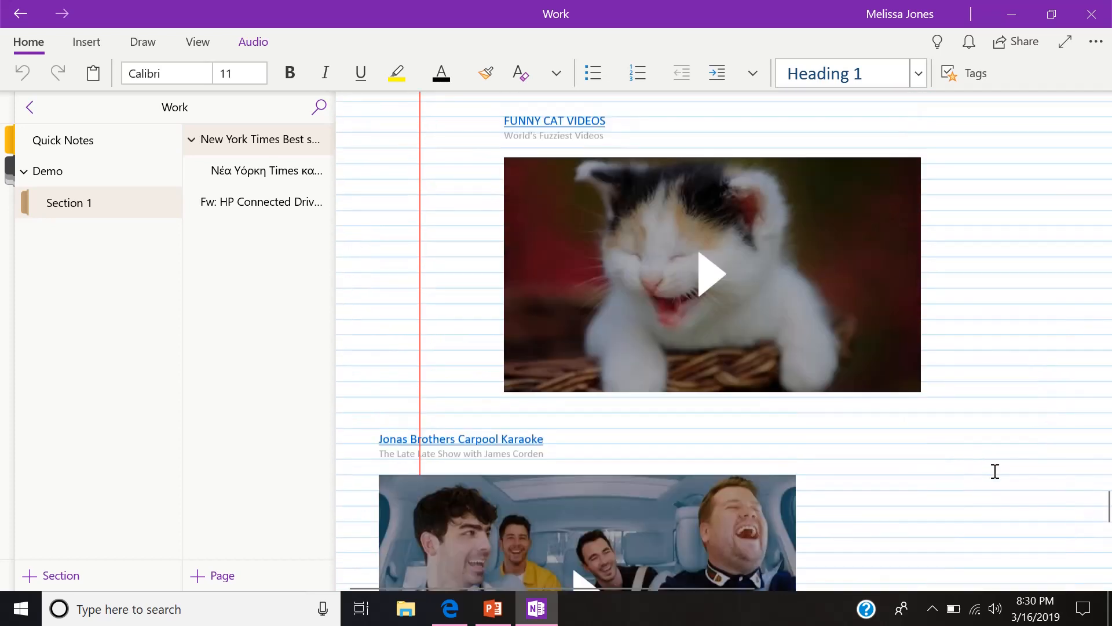
{"action": "scroll", "coordinate": [995, 471], "scroll_direction": "up", "scroll_amount": 15}
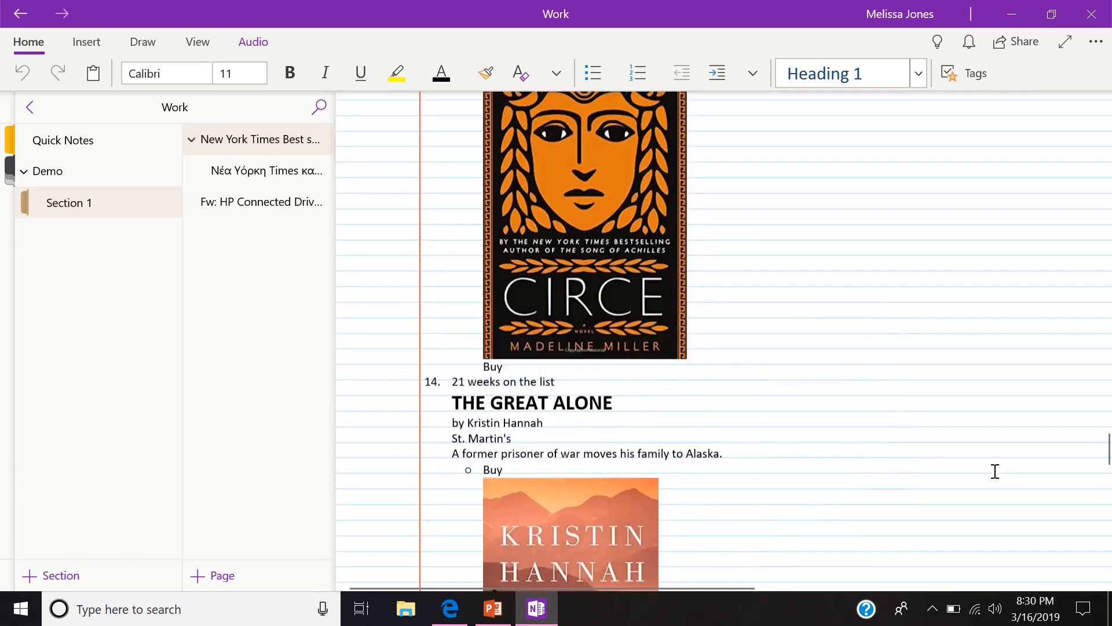
{"action": "scroll", "coordinate": [996, 471], "scroll_direction": "up", "scroll_amount": 20}
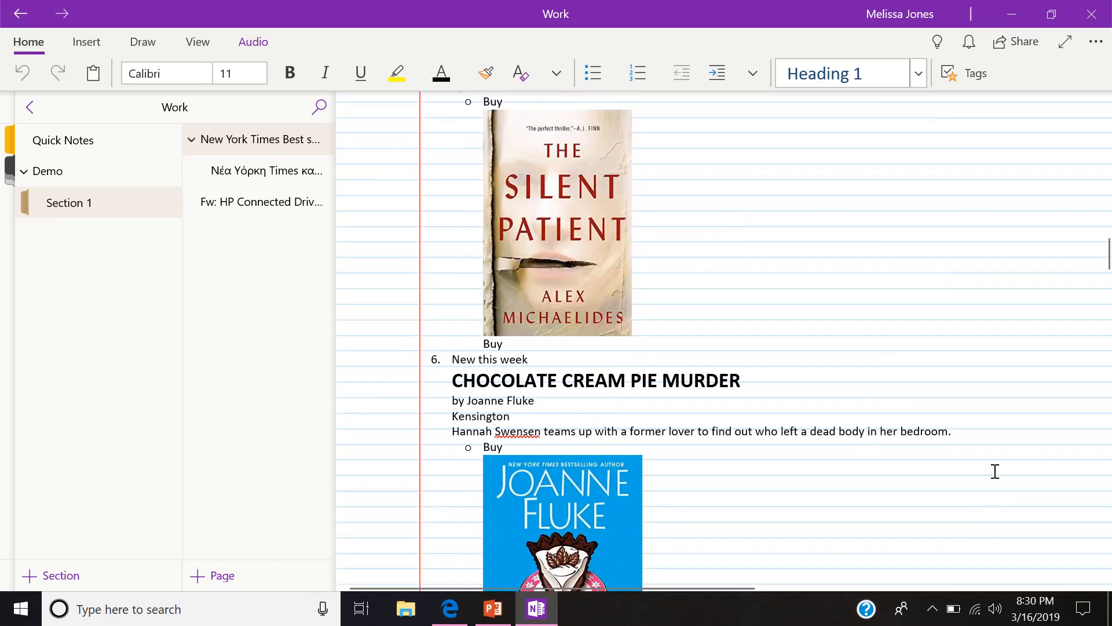
{"action": "scroll", "coordinate": [996, 471], "scroll_direction": "up", "scroll_amount": 6}
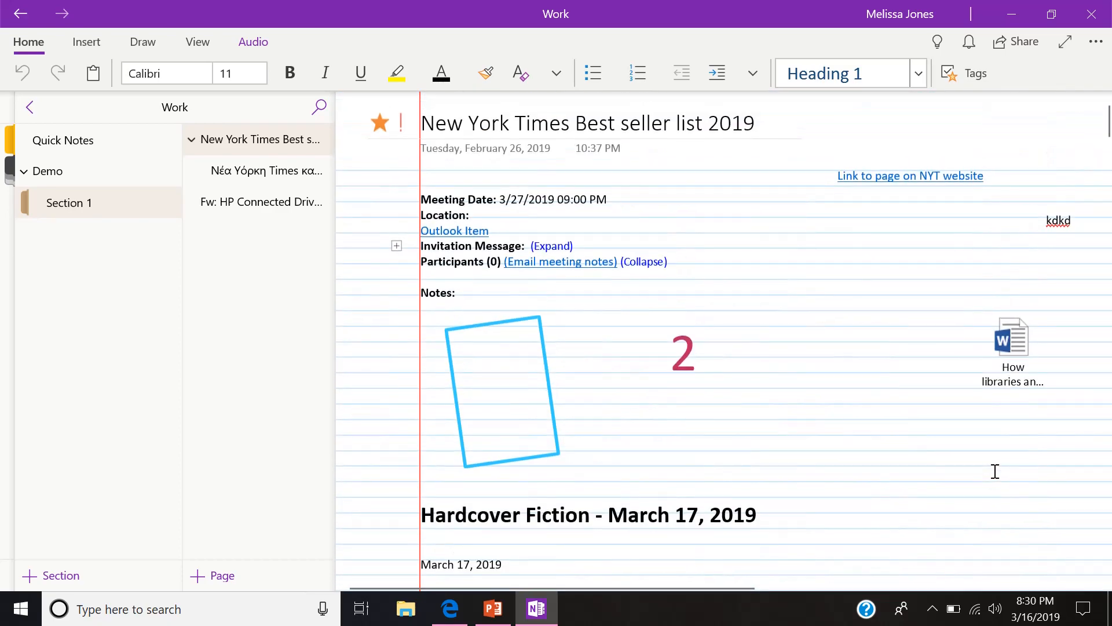
{"action": "scroll", "coordinate": [995, 471], "scroll_direction": "down", "scroll_amount": 10}
{"action": "scroll", "coordinate": [995, 471], "scroll_direction": "up", "scroll_amount": 6}
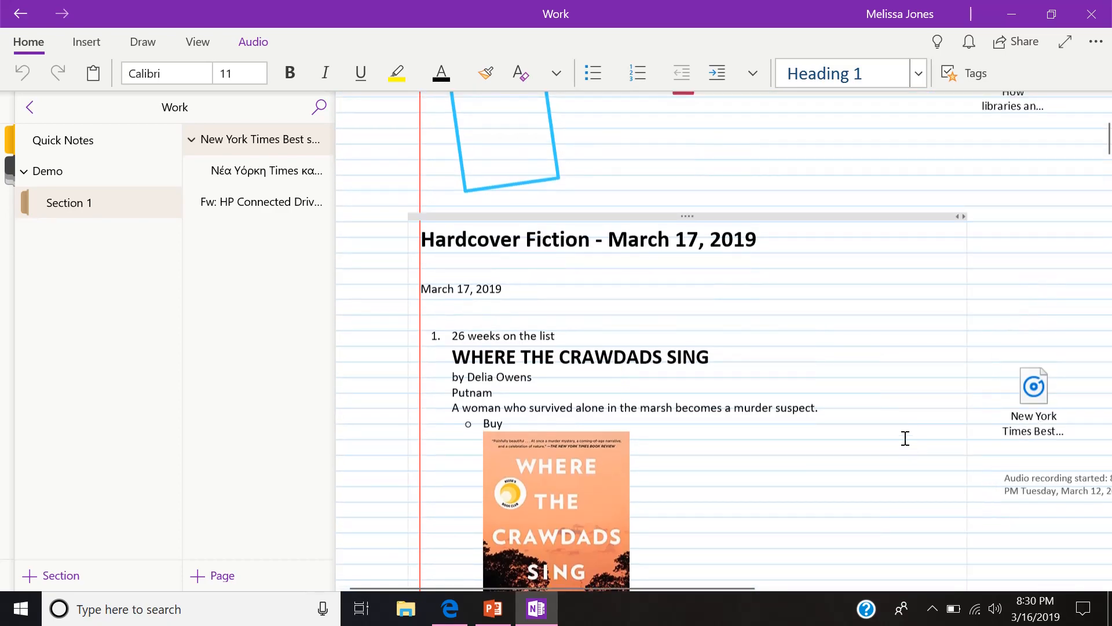
{"action": "scroll", "coordinate": [904, 437], "scroll_direction": "up", "scroll_amount": 4}
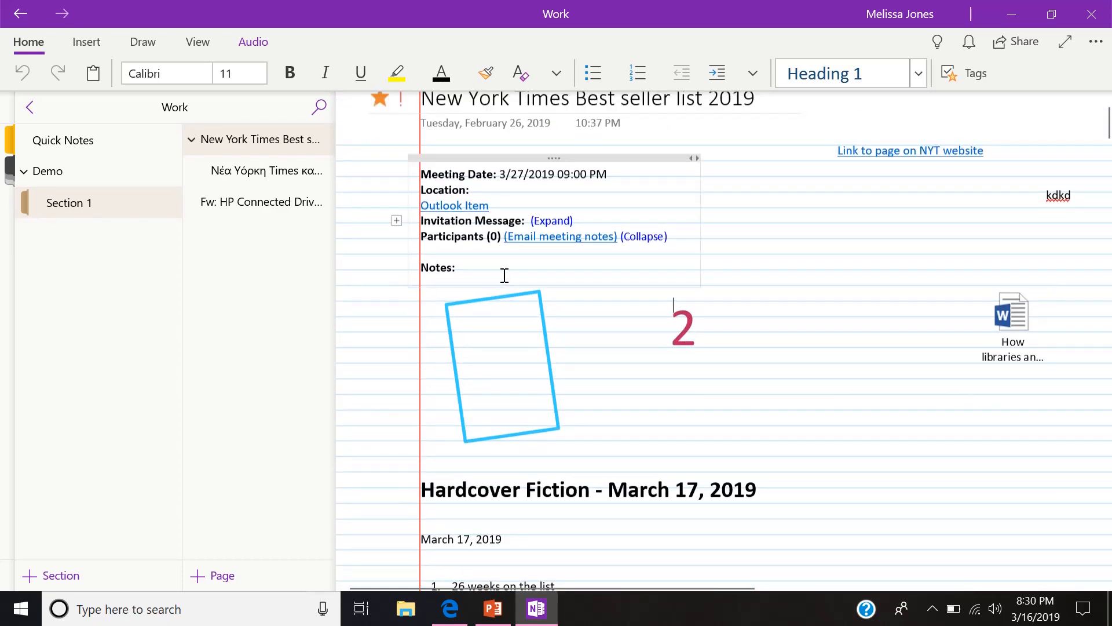
{"action": "scroll", "coordinate": [923, 238], "scroll_direction": "up", "scroll_amount": 1}
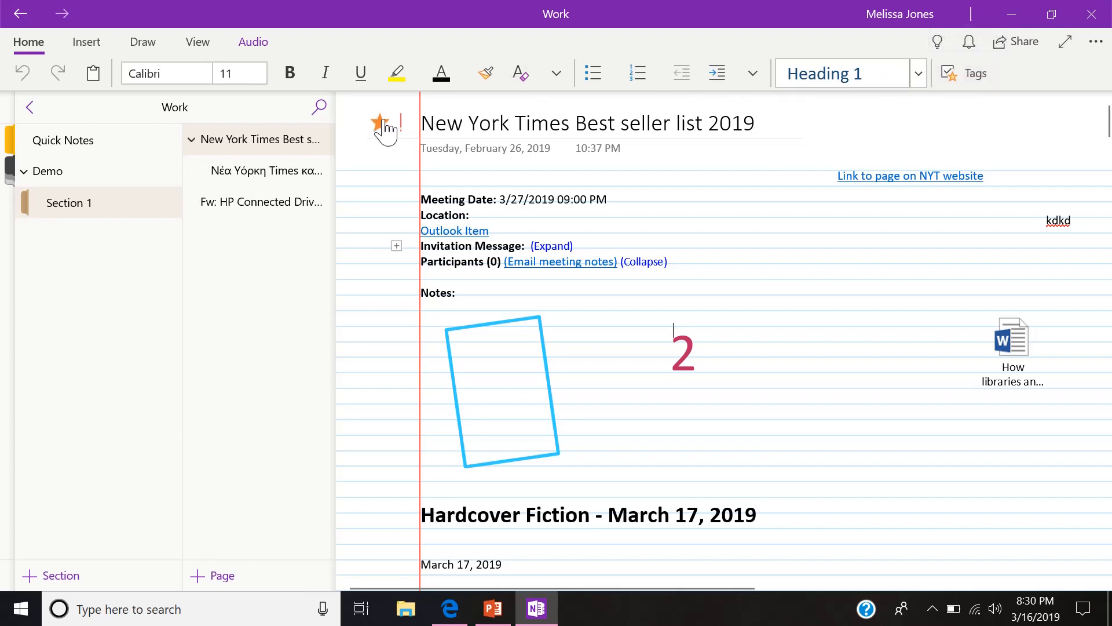
- View the tags available for notes without applying one
{"action": "left_click", "coordinate": [962, 74]}
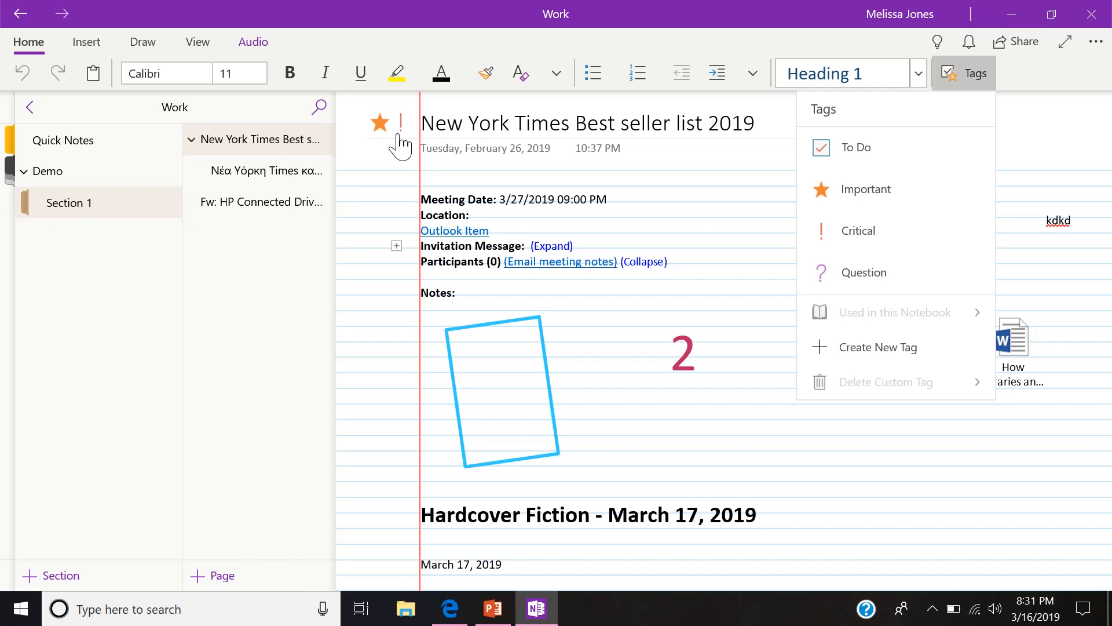
{"action": "left_click", "coordinate": [376, 26]}
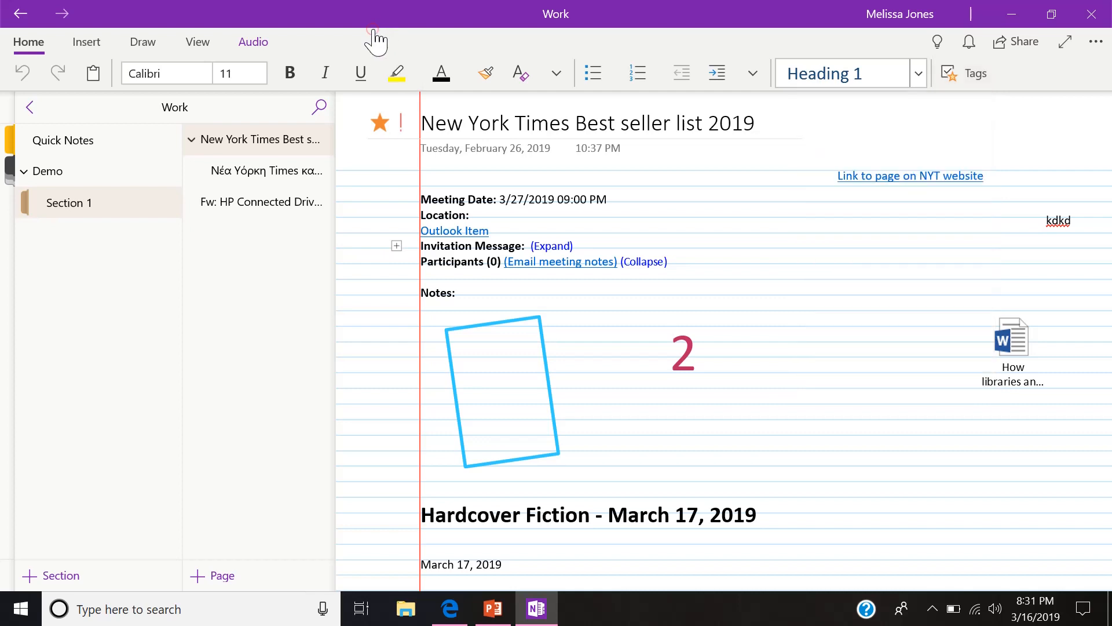
- View the table size choices and the file picker for attachments without inserting anything
{"action": "left_click", "coordinate": [90, 44]}
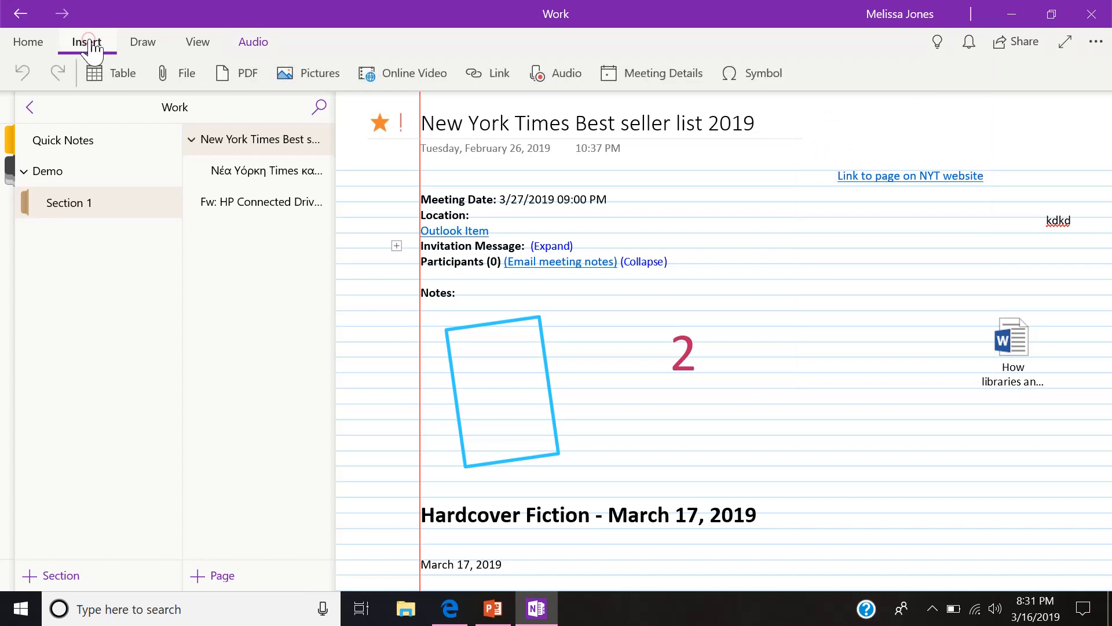
{"action": "left_click", "coordinate": [108, 77]}
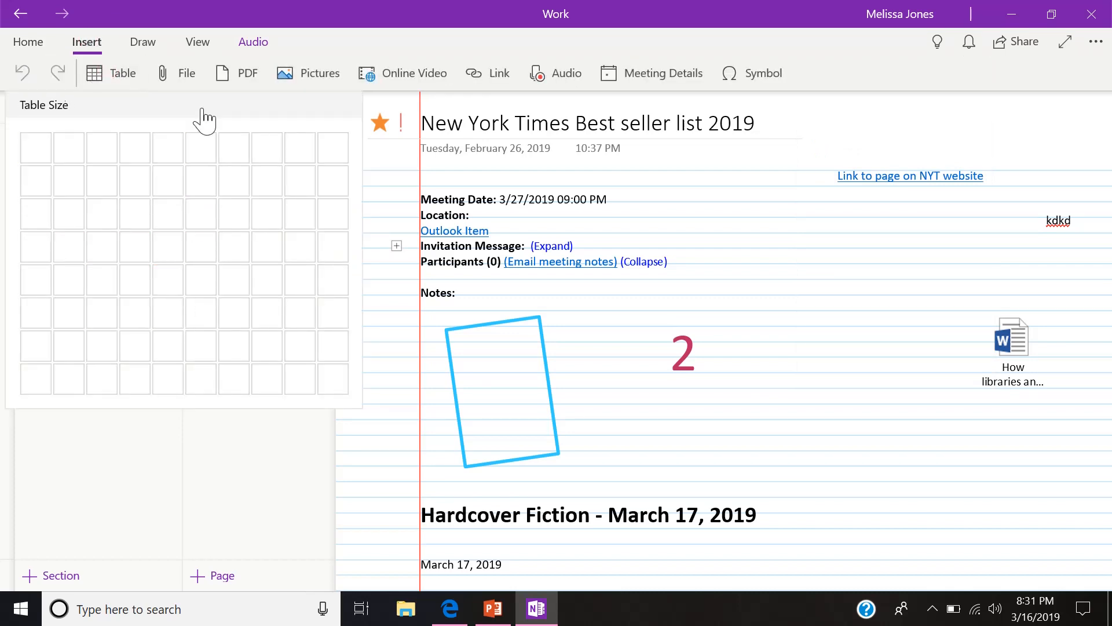
{"action": "left_click", "coordinate": [333, 44]}
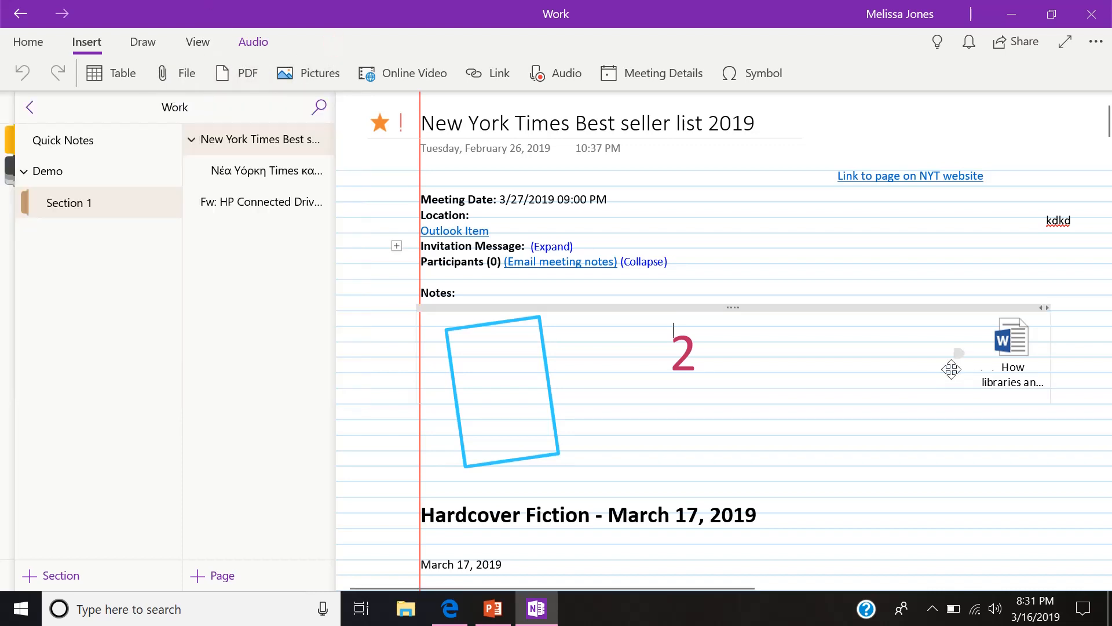
{"action": "left_click", "coordinate": [197, 72]}
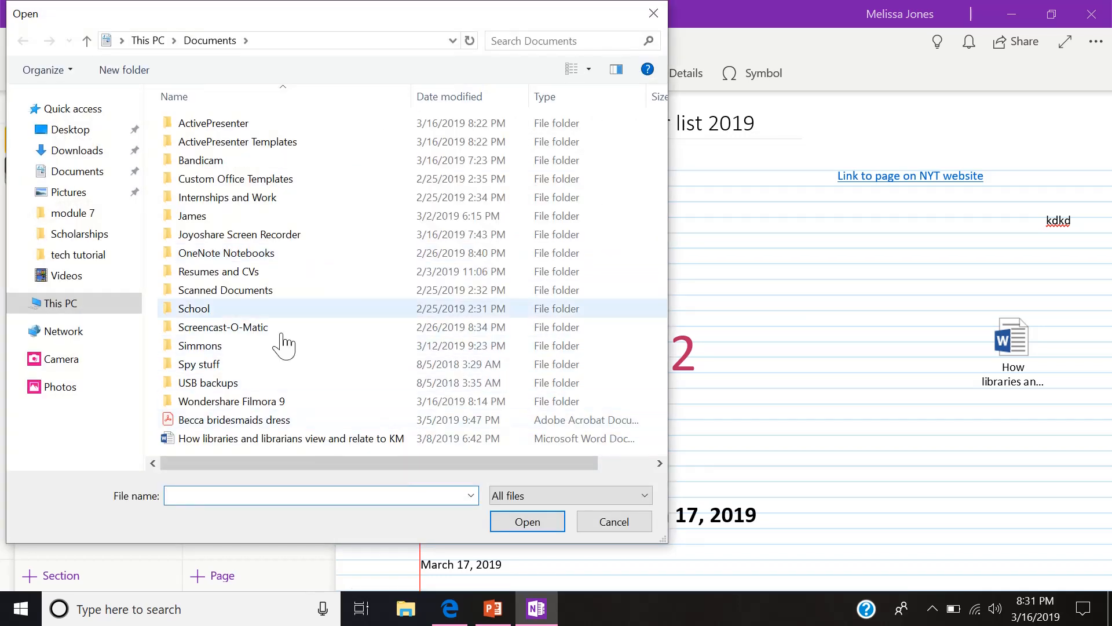
{"action": "left_click", "coordinate": [652, 22]}
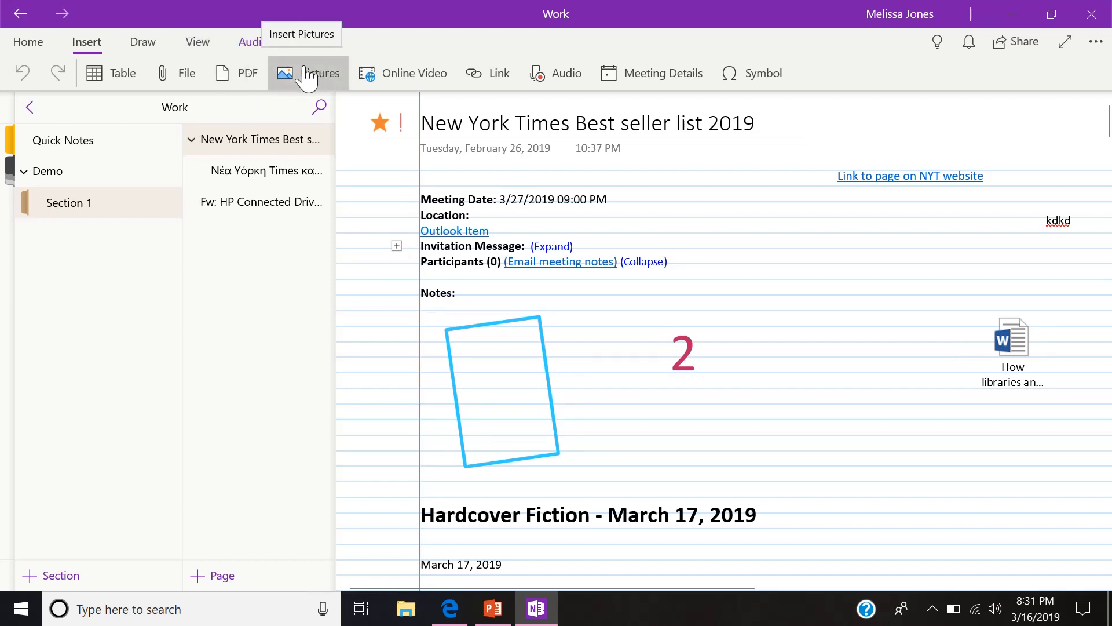
{"action": "left_click", "coordinate": [376, 78]}
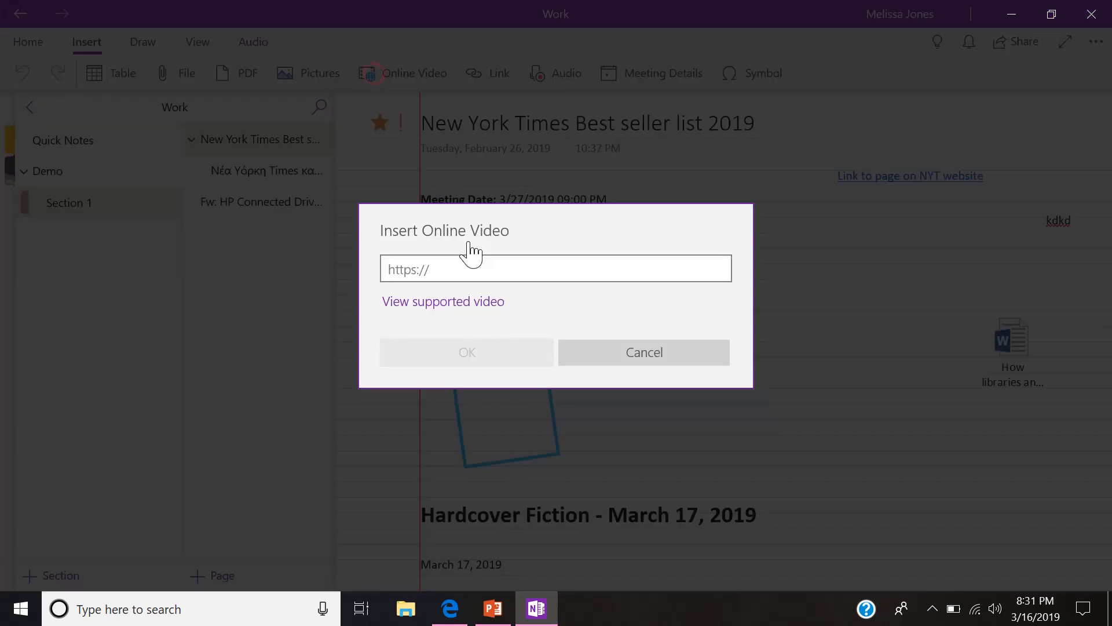
{"action": "left_click", "coordinate": [450, 607]}
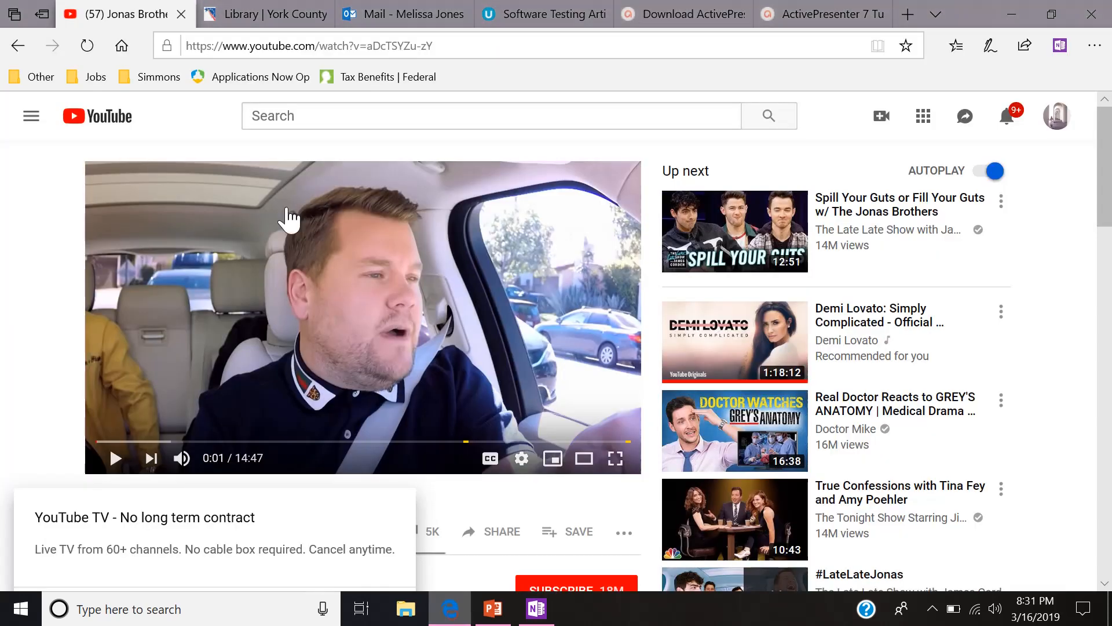
{"action": "left_click", "coordinate": [320, 47]}
{"action": "key", "text": "ctrl+c"}
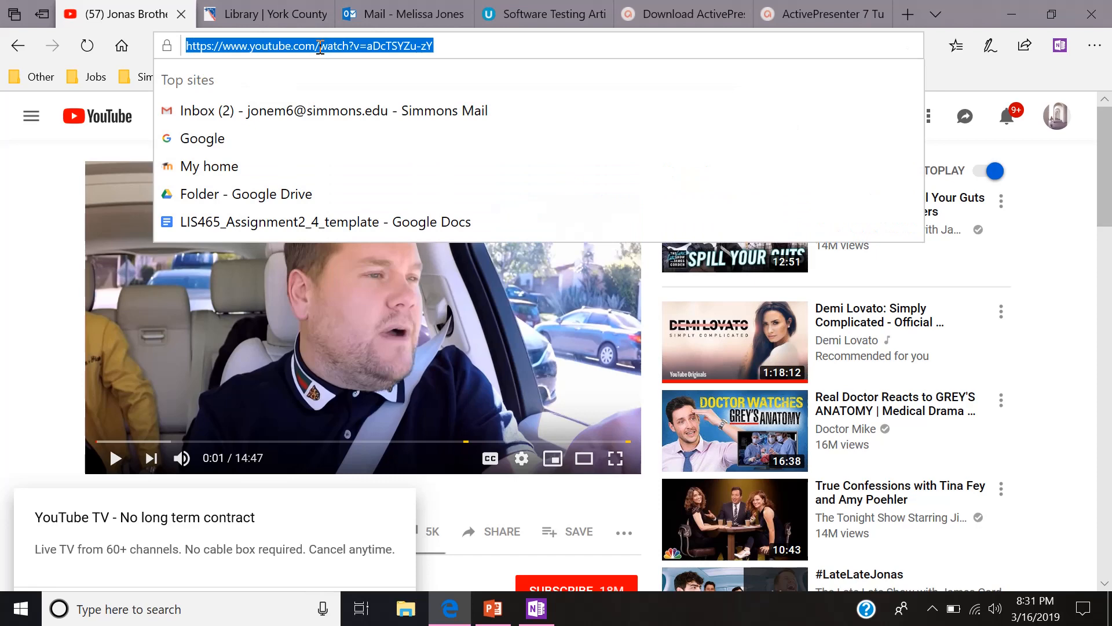
{"action": "left_click", "coordinate": [510, 617]}
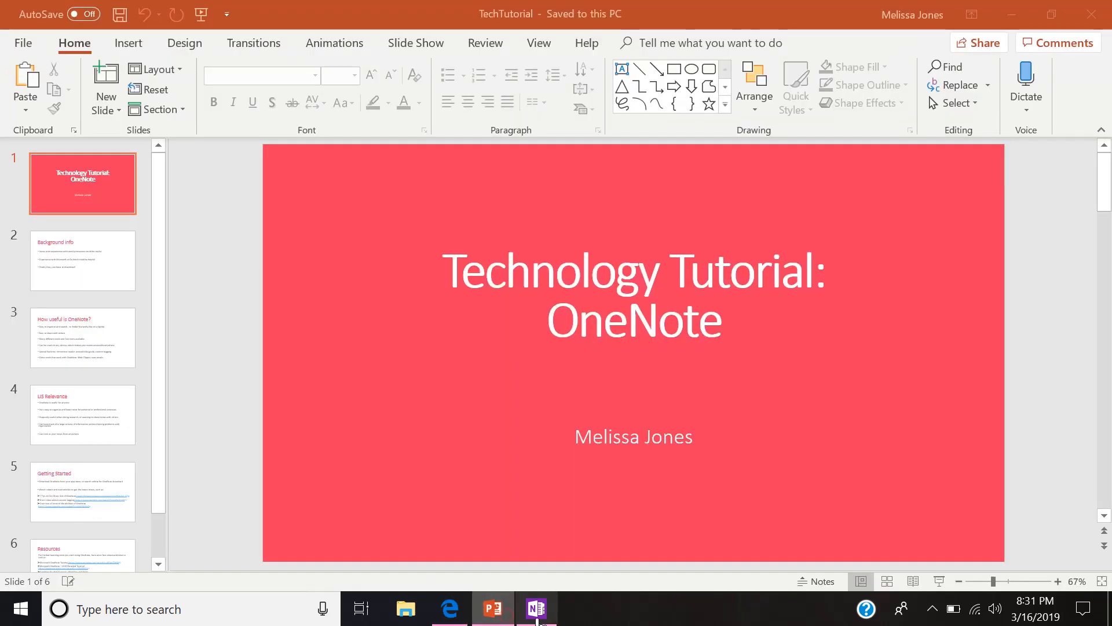
{"action": "left_click", "coordinate": [537, 618]}
{"action": "key", "text": "ctrl+v"}
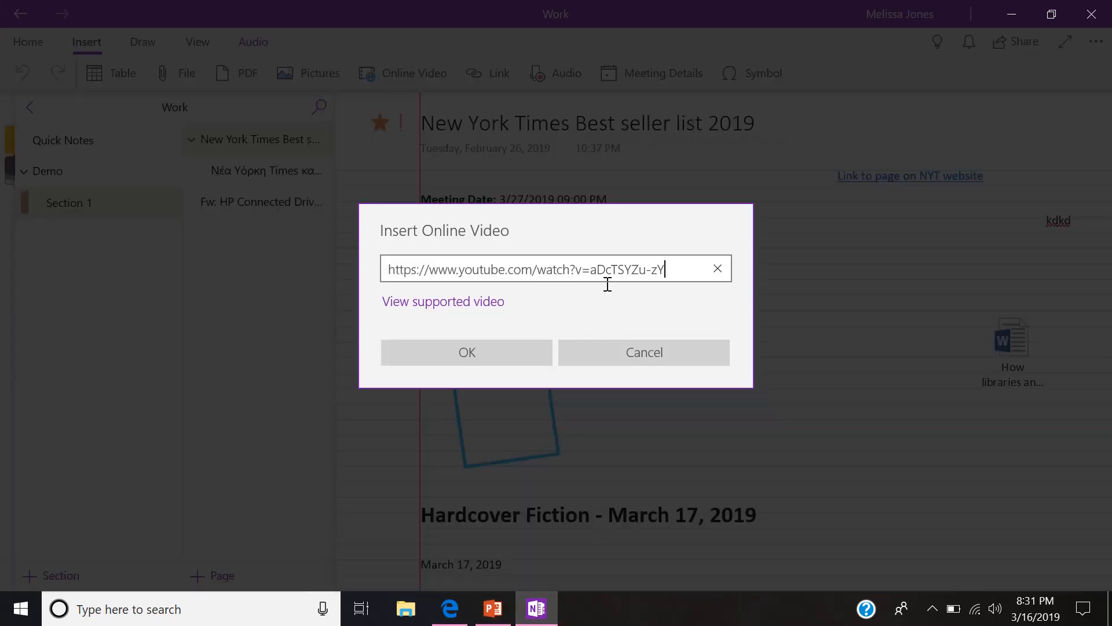
{"action": "left_click", "coordinate": [464, 355]}
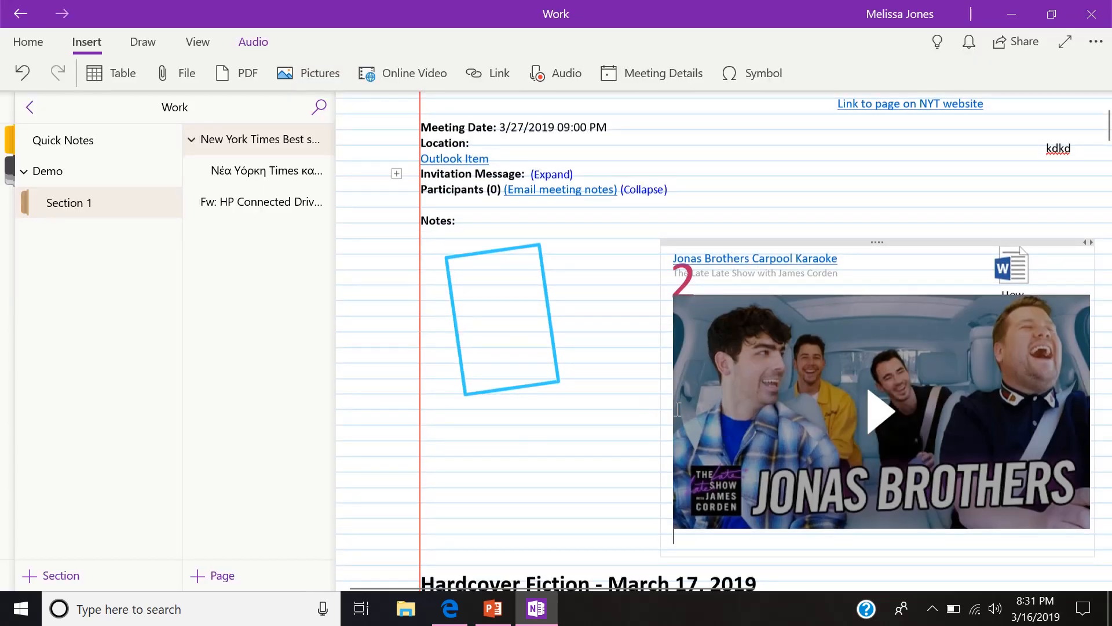
- Play the embedded Jonas Brothers Carpool Karaoke video briefly and pause it
{"action": "left_click", "coordinate": [886, 430]}
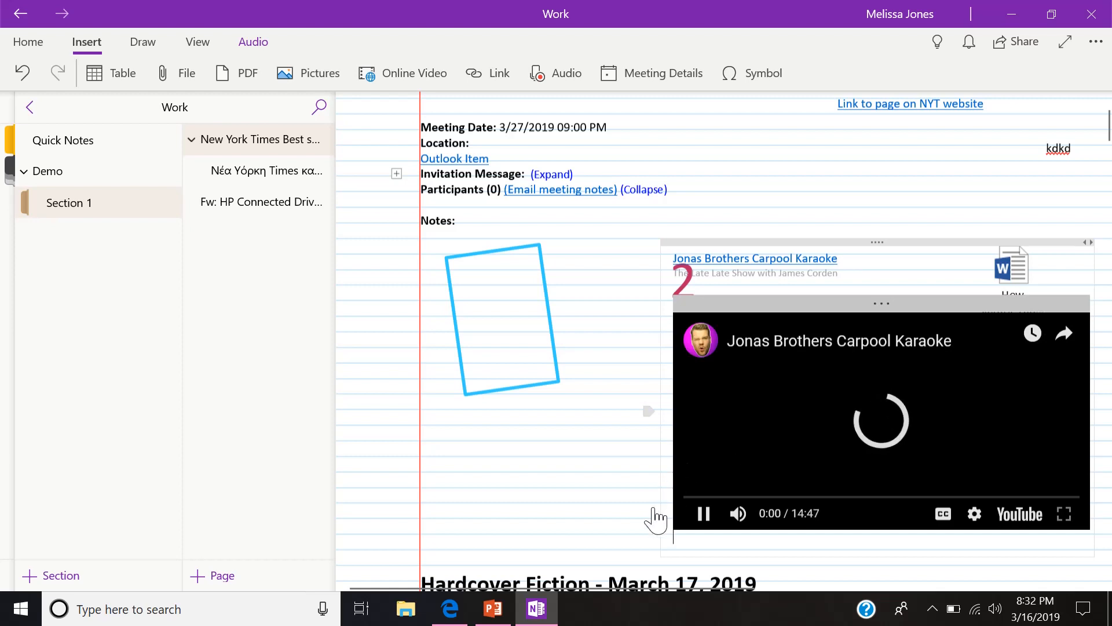
{"action": "left_click", "coordinate": [704, 514]}
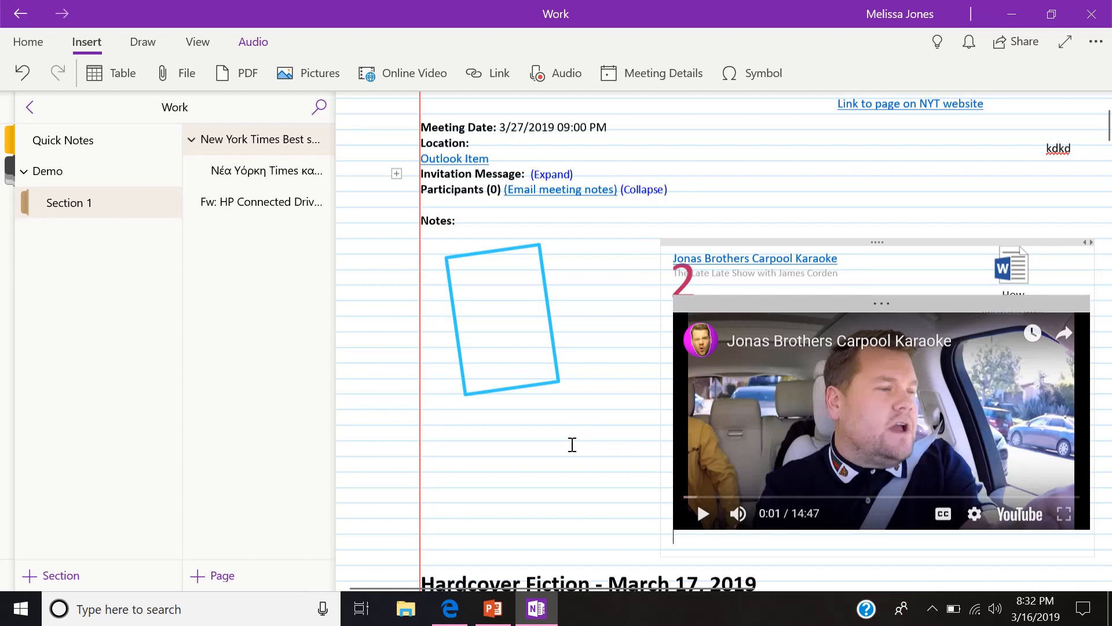
{"action": "scroll", "coordinate": [620, 414], "scroll_direction": "up", "scroll_amount": 2}
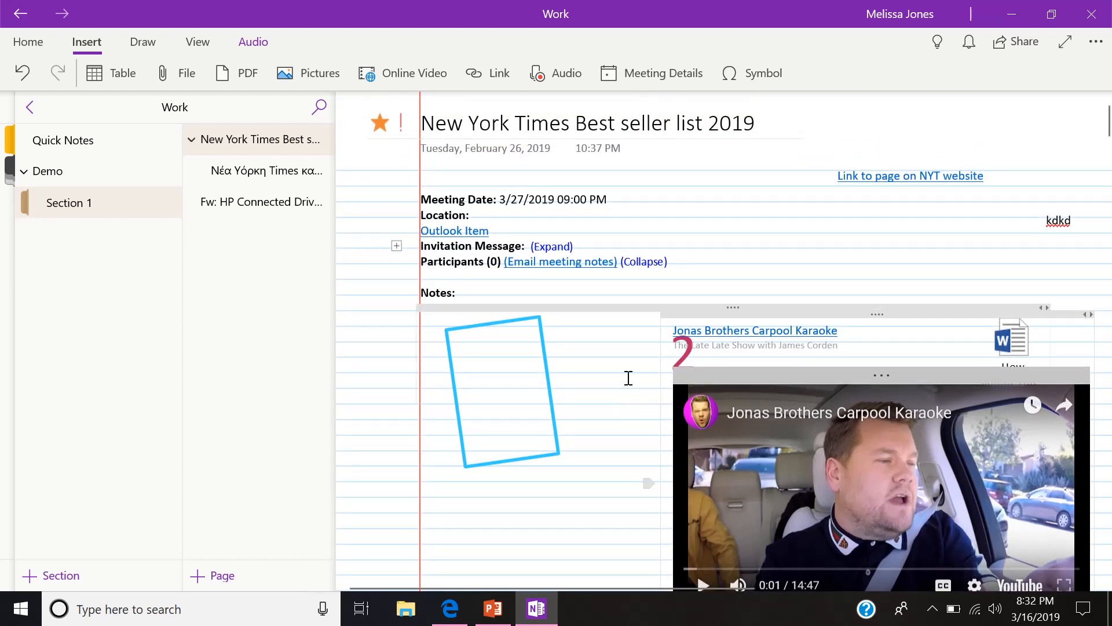
- View the form for adding a link with display text and address, and dismiss it without inserting a link
{"action": "left_click", "coordinate": [497, 81]}
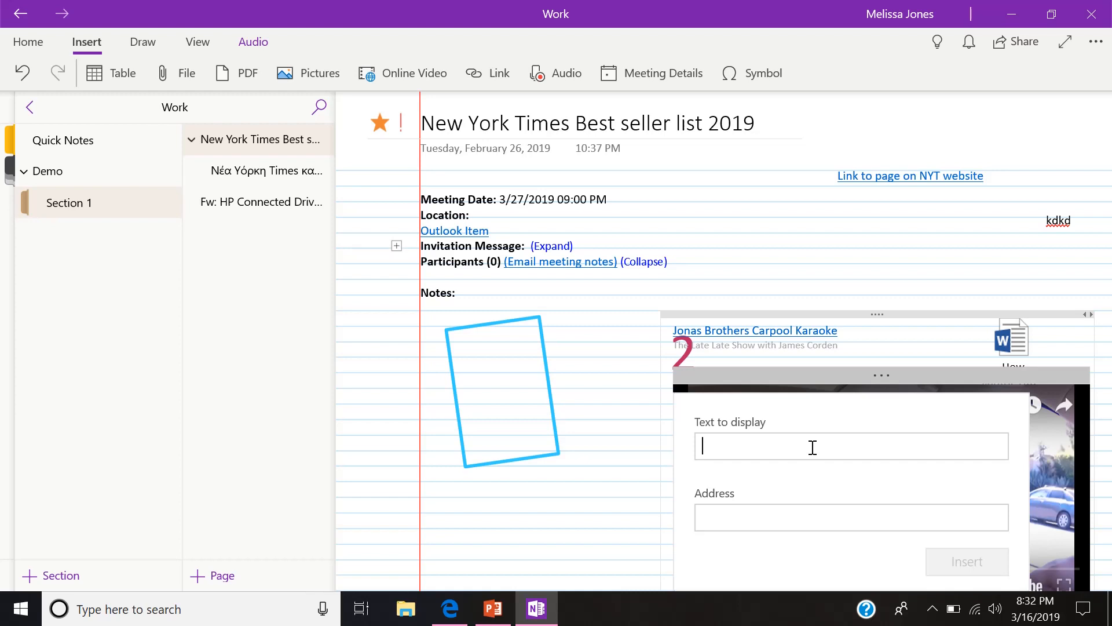
{"action": "left_click", "coordinate": [634, 352]}
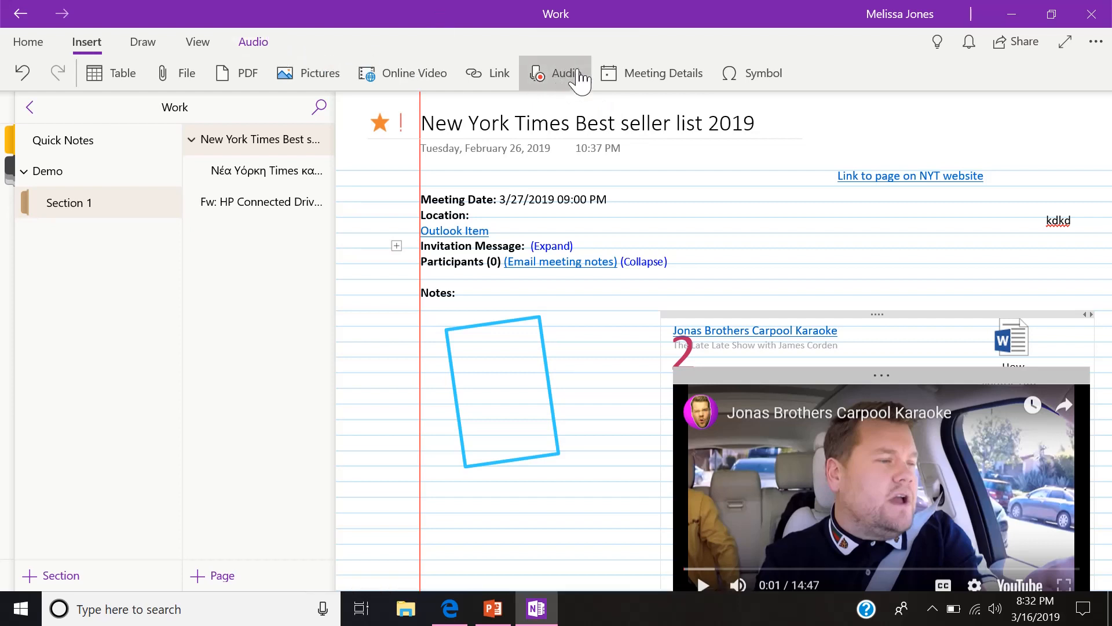
- Look up the meetings available for note-taking today and on Wednesday, March 27, 2019
{"action": "left_click", "coordinate": [637, 75]}
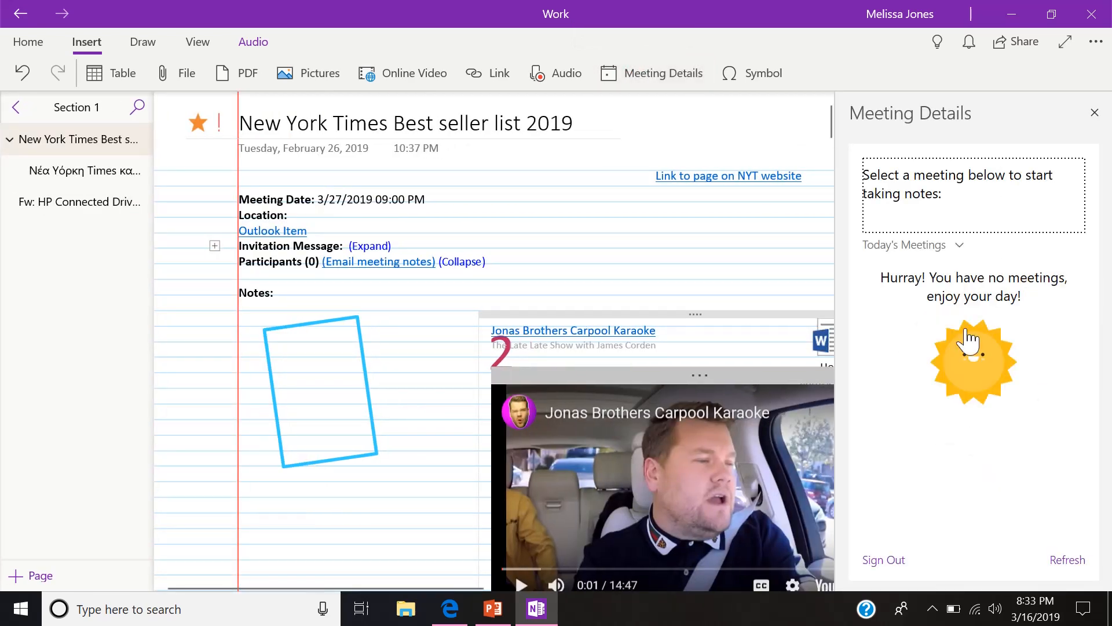
{"action": "left_click", "coordinate": [937, 244]}
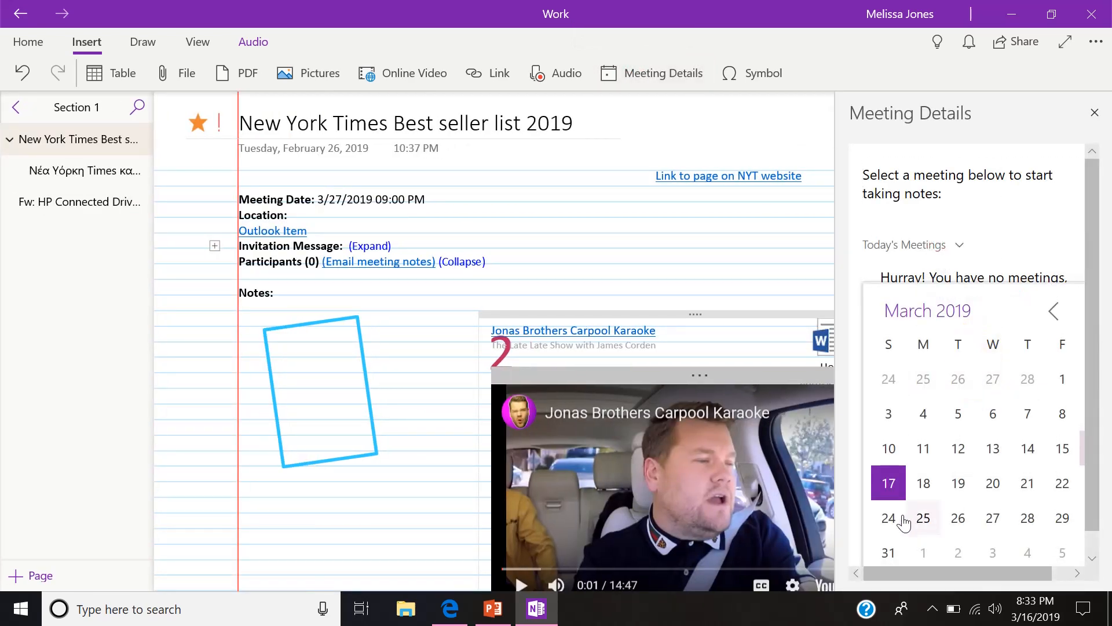
{"action": "left_click", "coordinate": [995, 522]}
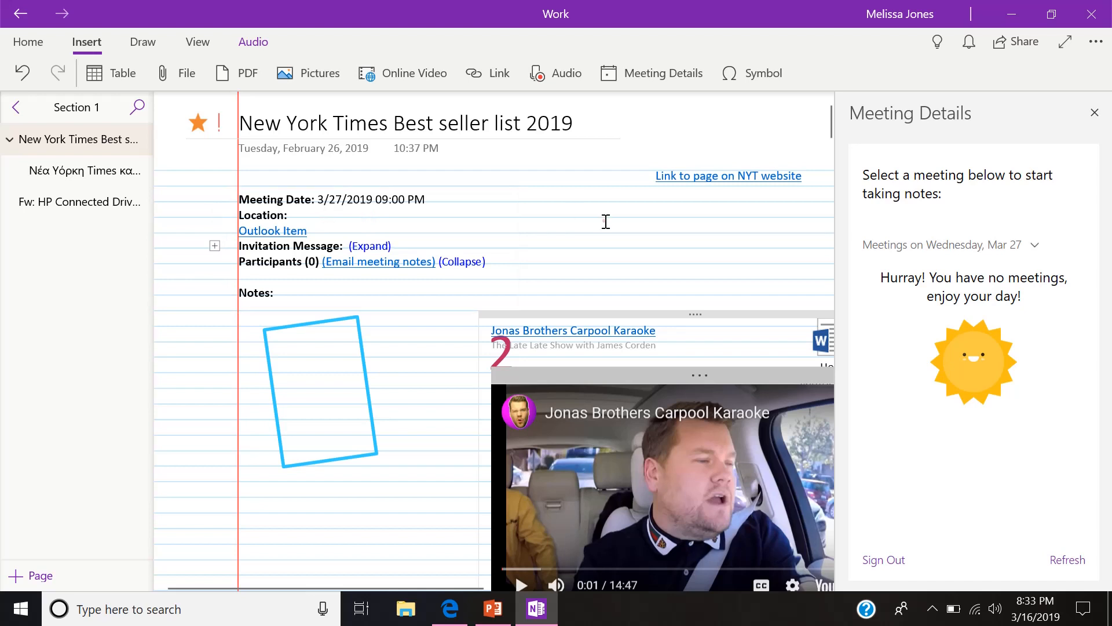
- View the available symbols without inserting one, and close the meeting details
{"action": "left_click", "coordinate": [598, 224]}
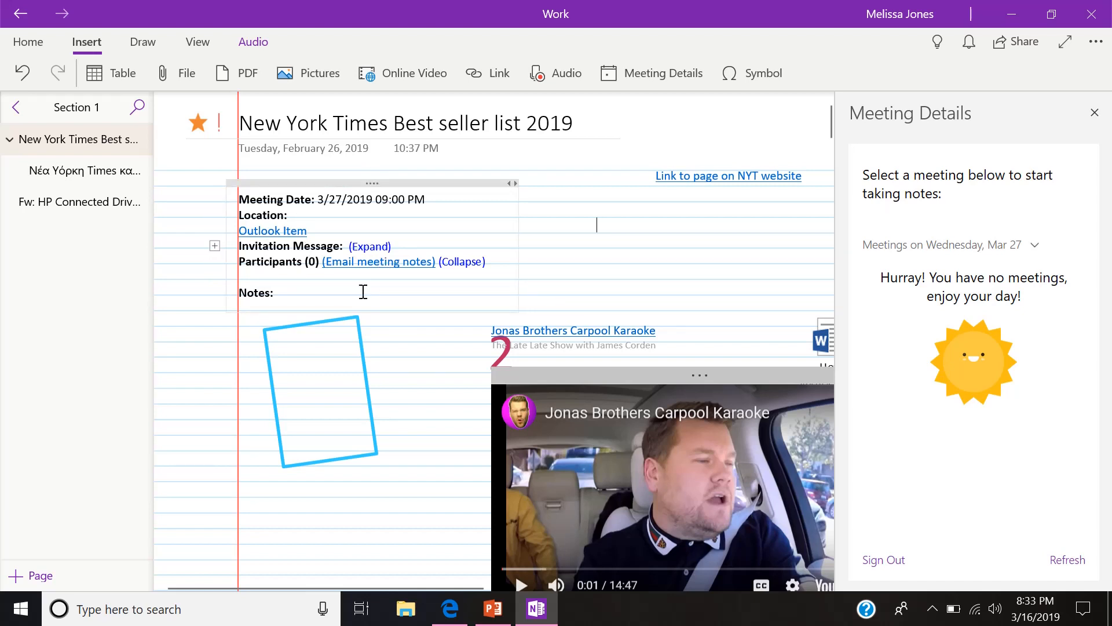
{"action": "left_click", "coordinate": [596, 226]}
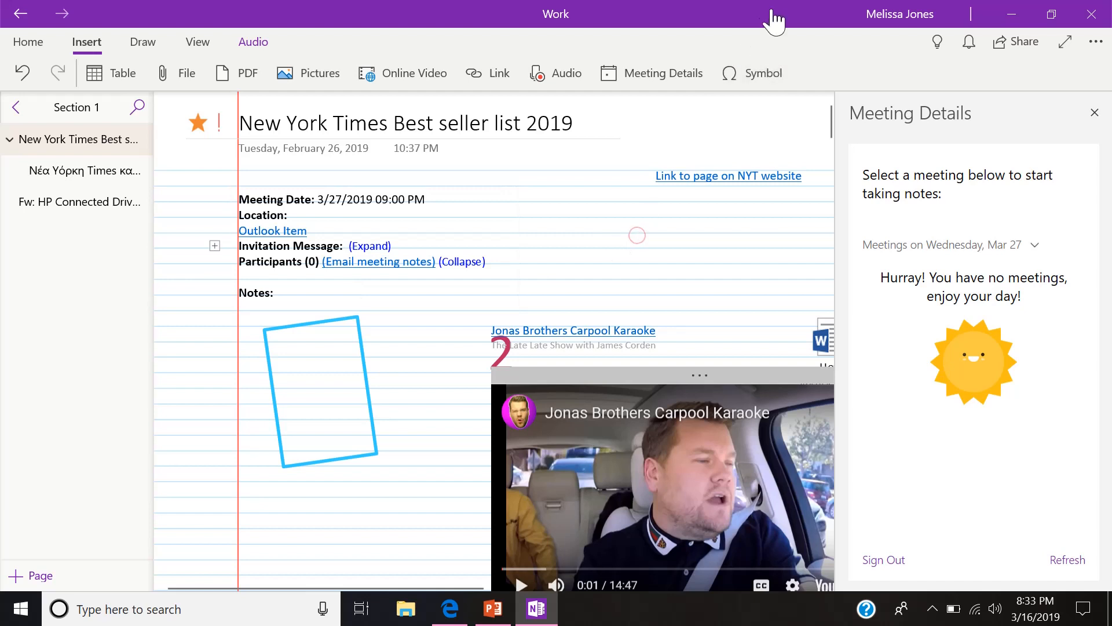
{"action": "left_click", "coordinate": [751, 76]}
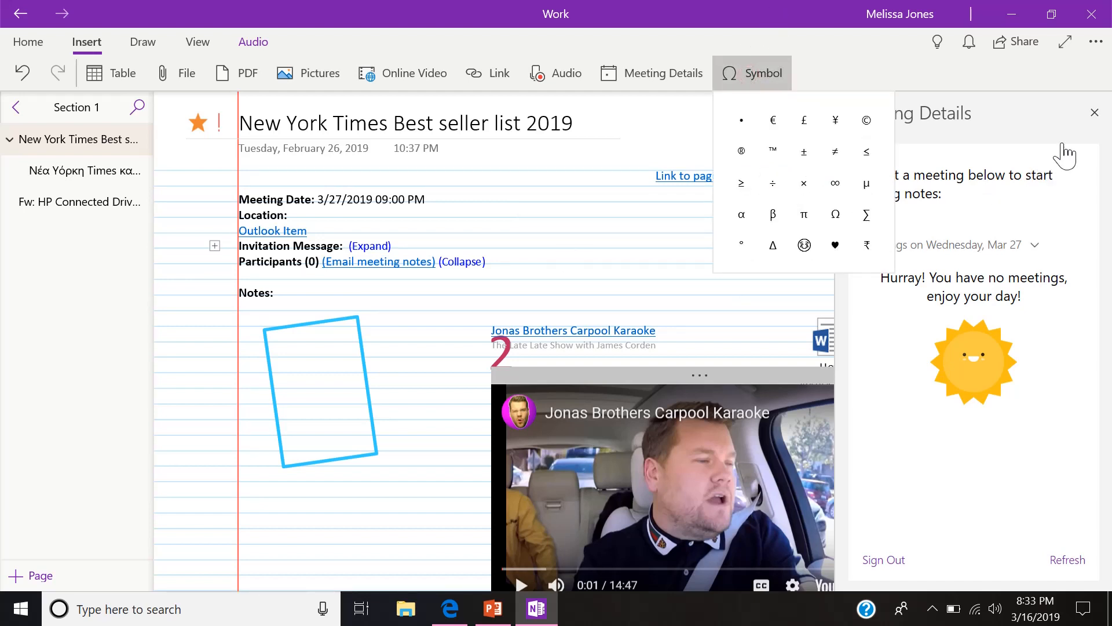
{"action": "left_click", "coordinate": [1095, 113]}
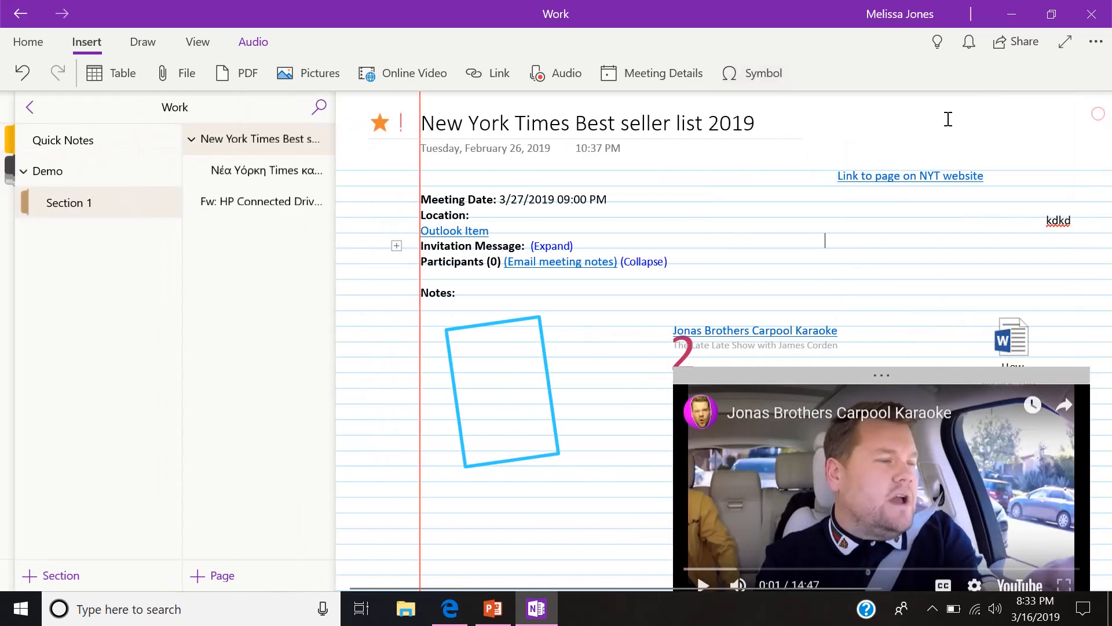
- Demonstrate text selection on the word Notes and lasso selection around the meeting text and blue rectangle, and clear the selection
{"action": "left_click", "coordinate": [149, 53]}
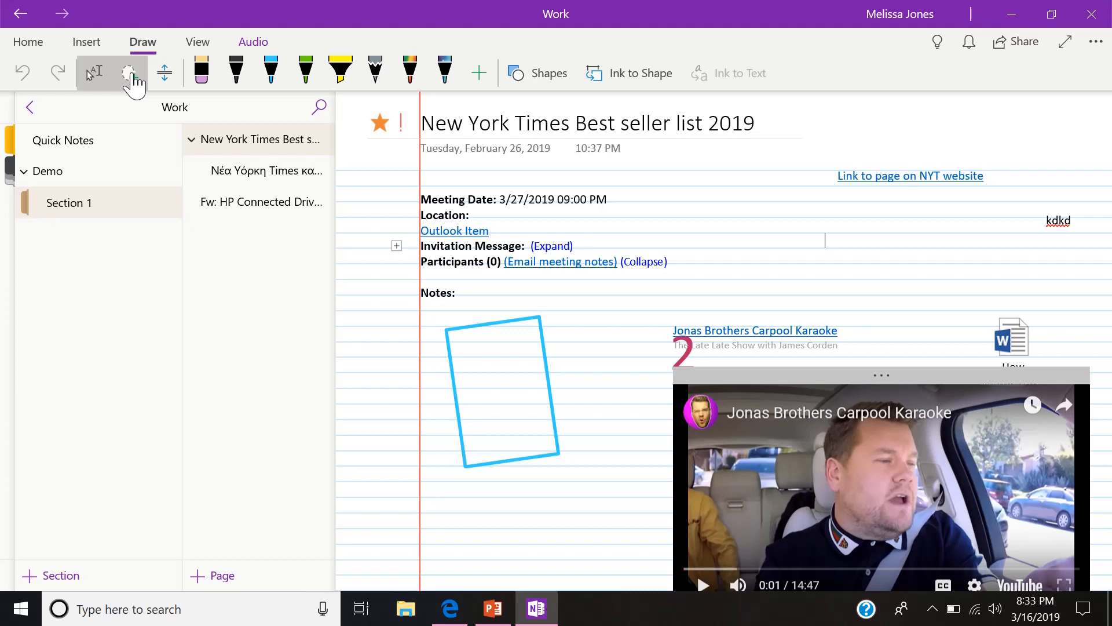
{"action": "left_click_drag", "start_coordinate": [405, 298], "coordinate": [452, 294]}
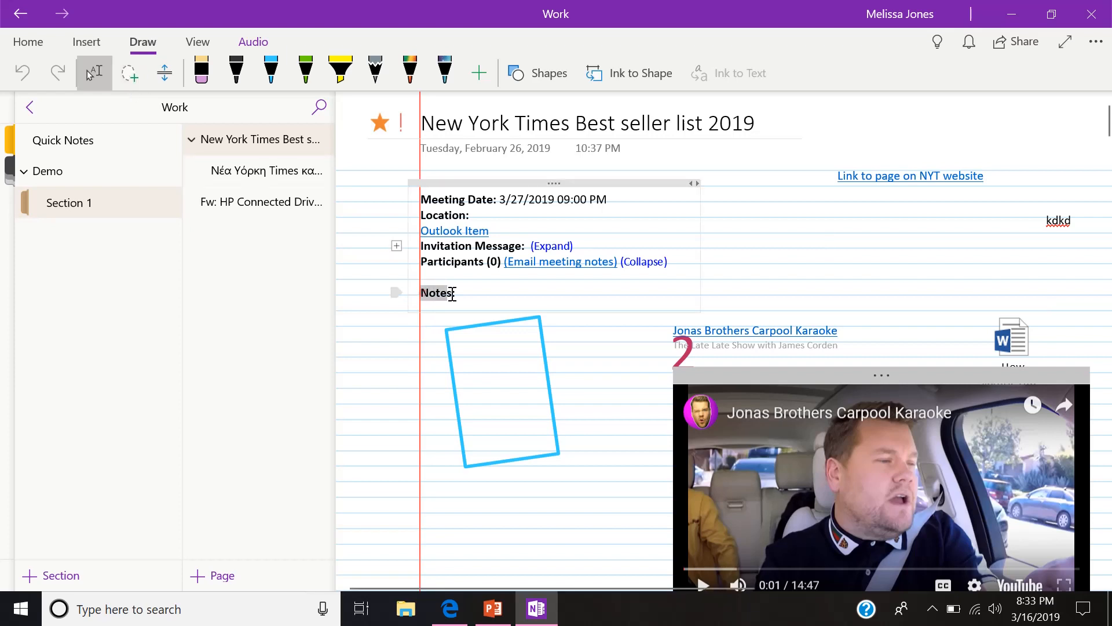
{"action": "left_click", "coordinate": [383, 376]}
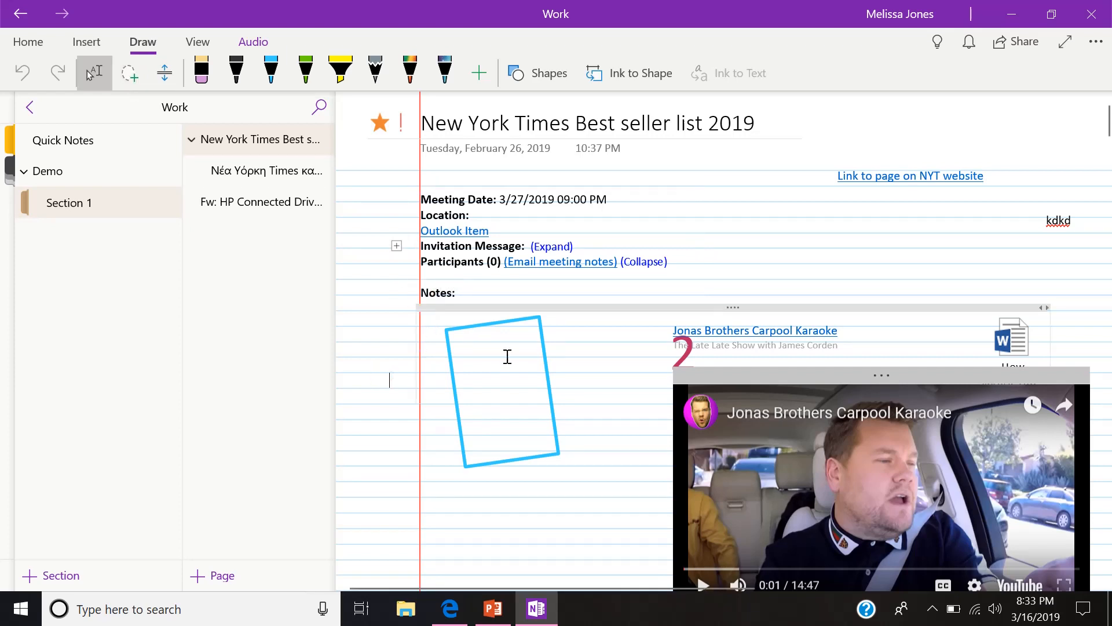
{"action": "left_click", "coordinate": [127, 74]}
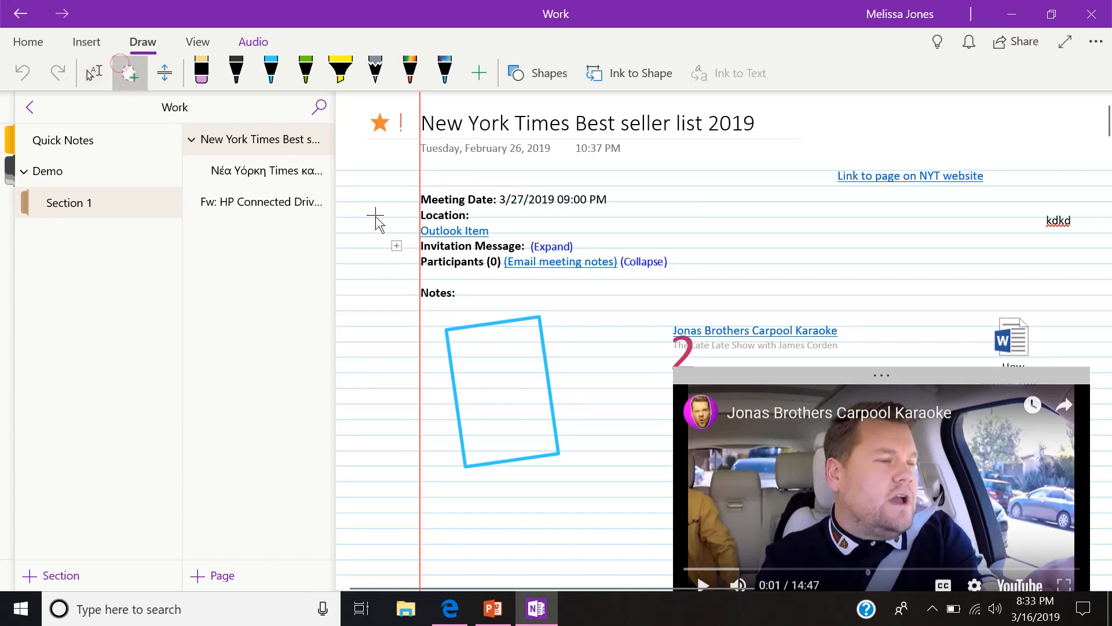
{"action": "mouse_move", "coordinate": [377, 215]}
{"action": "left_mouse_down"}
{"action": "mouse_move", "coordinate": [666, 373]}
{"action": "mouse_move", "coordinate": [441, 519]}
{"action": "mouse_move", "coordinate": [432, 512]}
{"action": "left_mouse_up"}
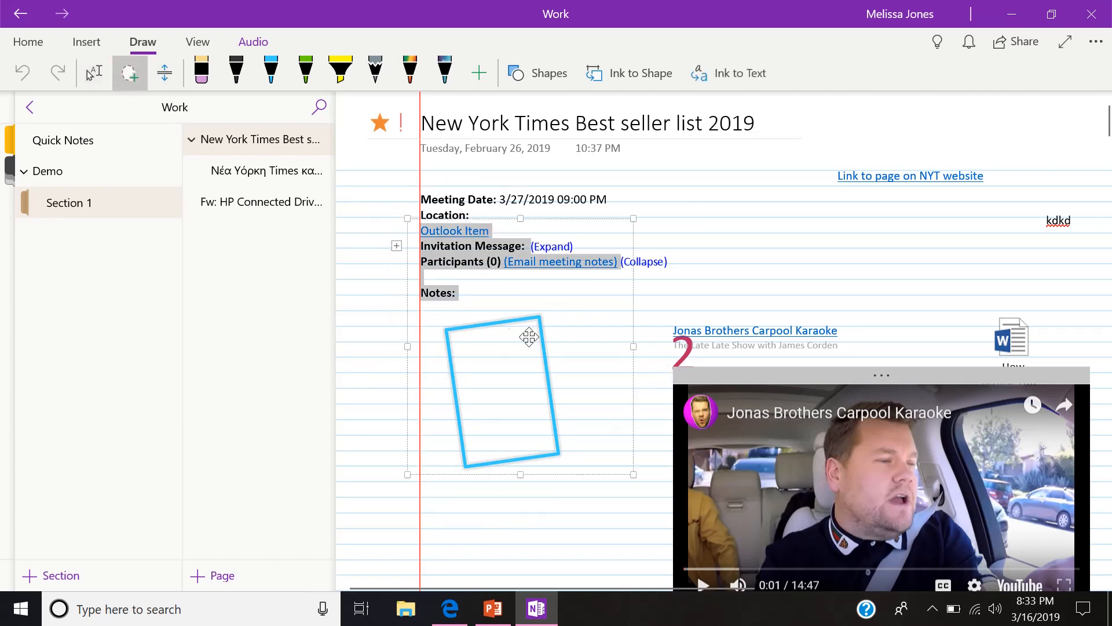
{"action": "left_click", "coordinate": [358, 365]}
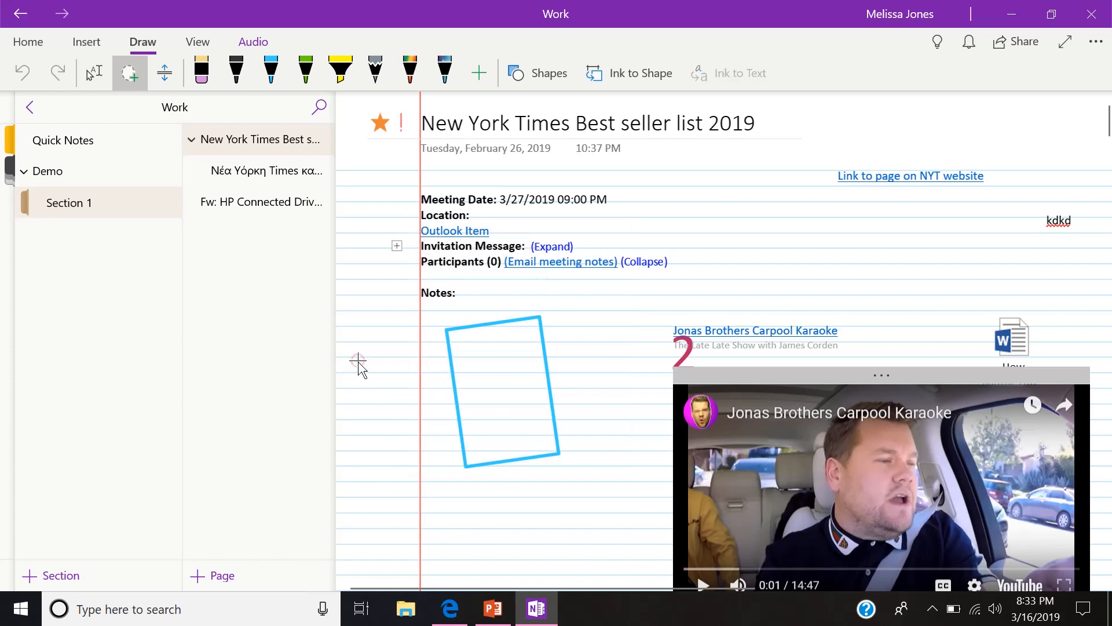
- Try the Insert Space, eraser and blue pen tools, and draw a freehand circle in pencil beside the meeting details
{"action": "left_click", "coordinate": [169, 70]}
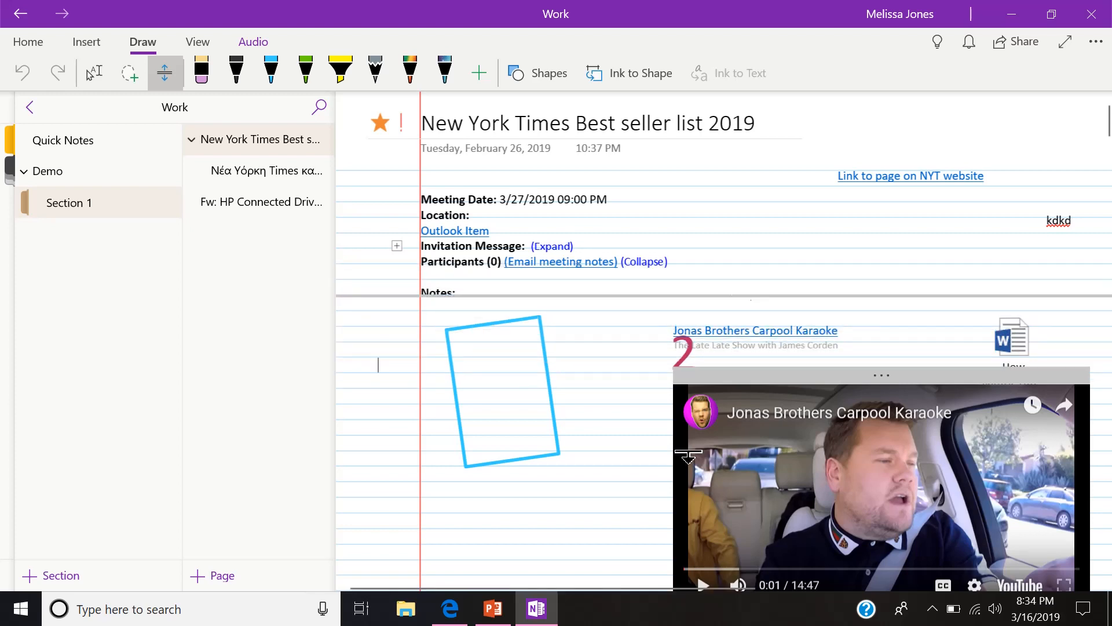
{"action": "left_click", "coordinate": [201, 72]}
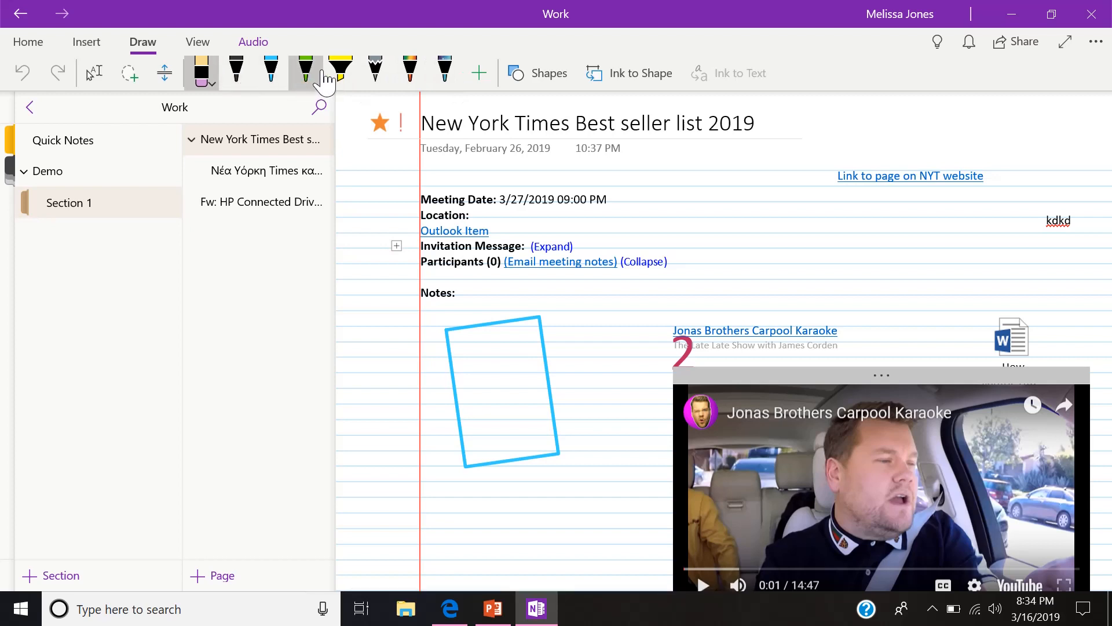
{"action": "left_click", "coordinate": [271, 72]}
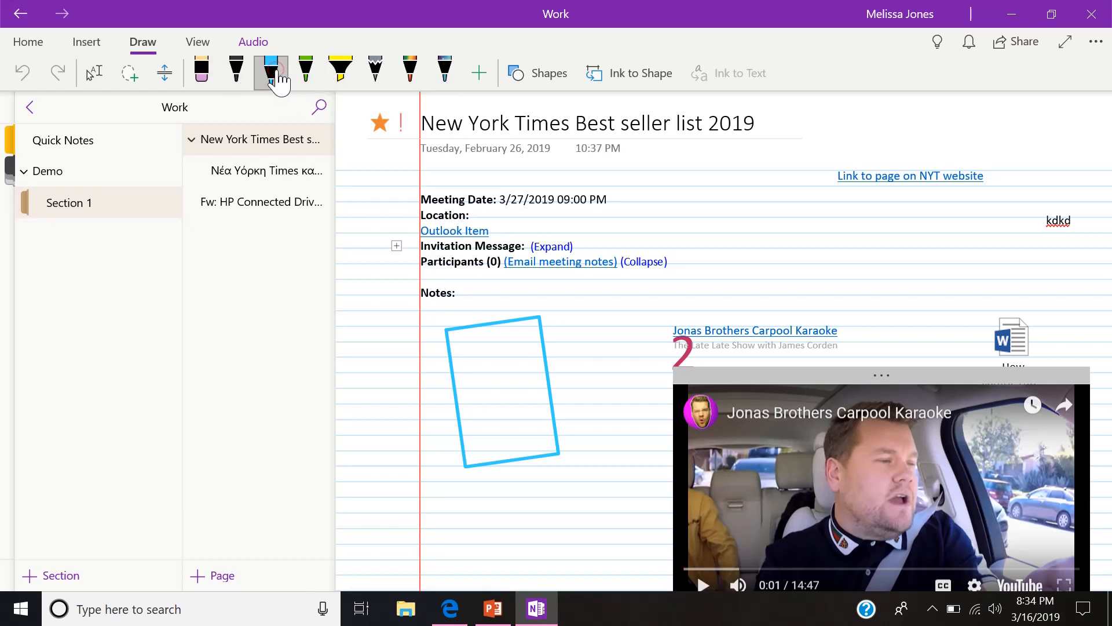
{"action": "left_click", "coordinate": [374, 71]}
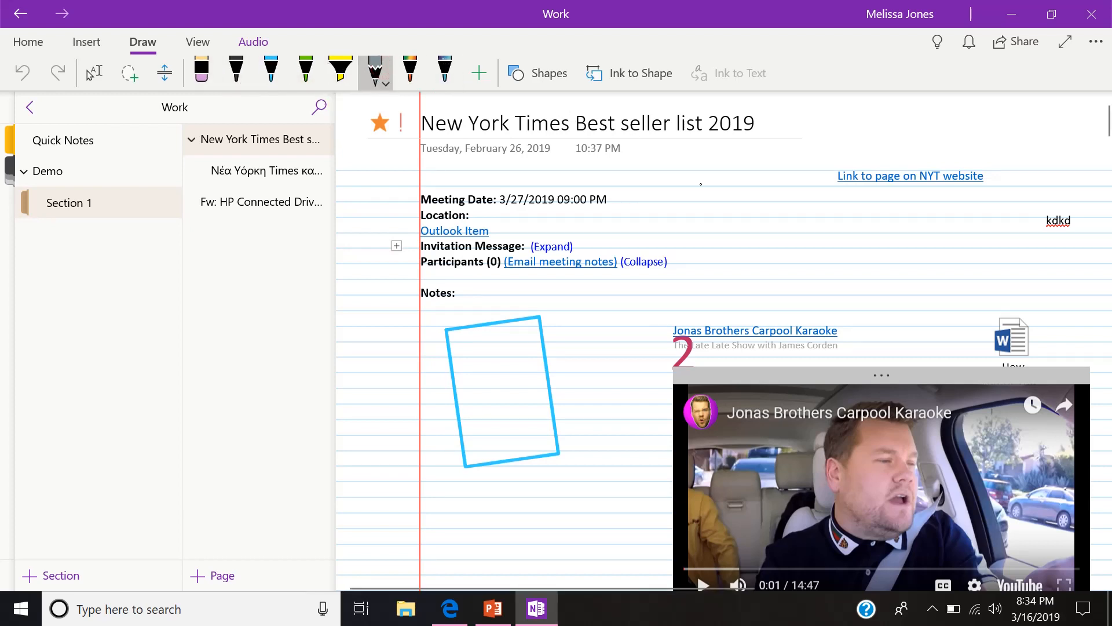
{"action": "mouse_move", "coordinate": [731, 213]}
{"action": "left_mouse_down"}
{"action": "mouse_move", "coordinate": [780, 242]}
{"action": "mouse_move", "coordinate": [747, 260]}
{"action": "mouse_move", "coordinate": [731, 227]}
{"action": "mouse_move", "coordinate": [748, 211]}
{"action": "left_mouse_up"}
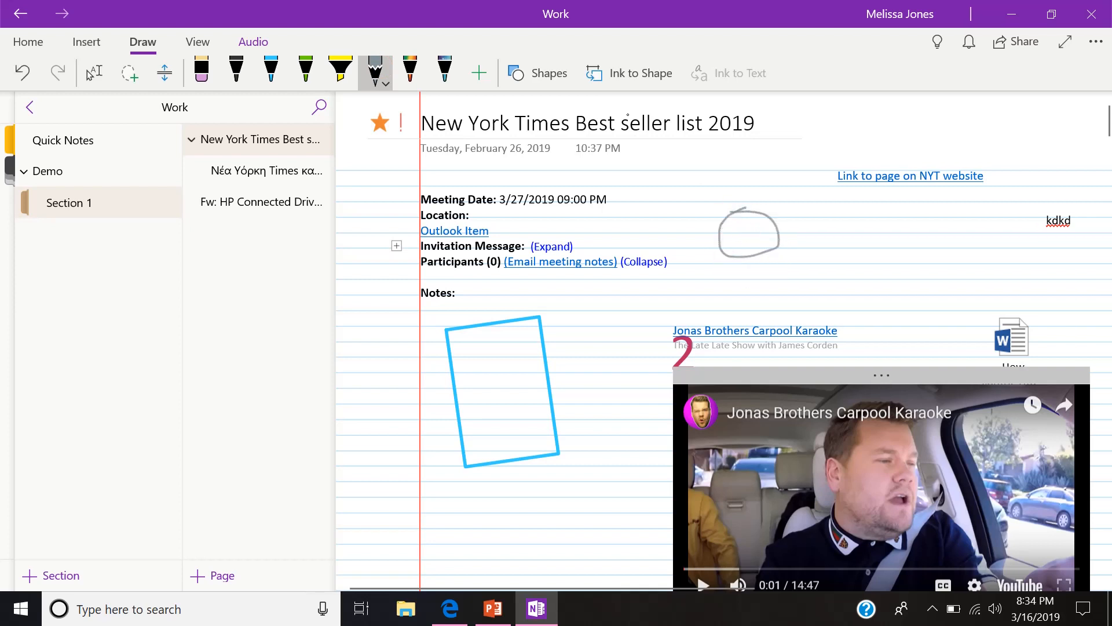
- Turn on Ink to Shape, lasso the pencil circle and try to convert it to a regular shape
{"action": "left_click", "coordinate": [597, 74]}
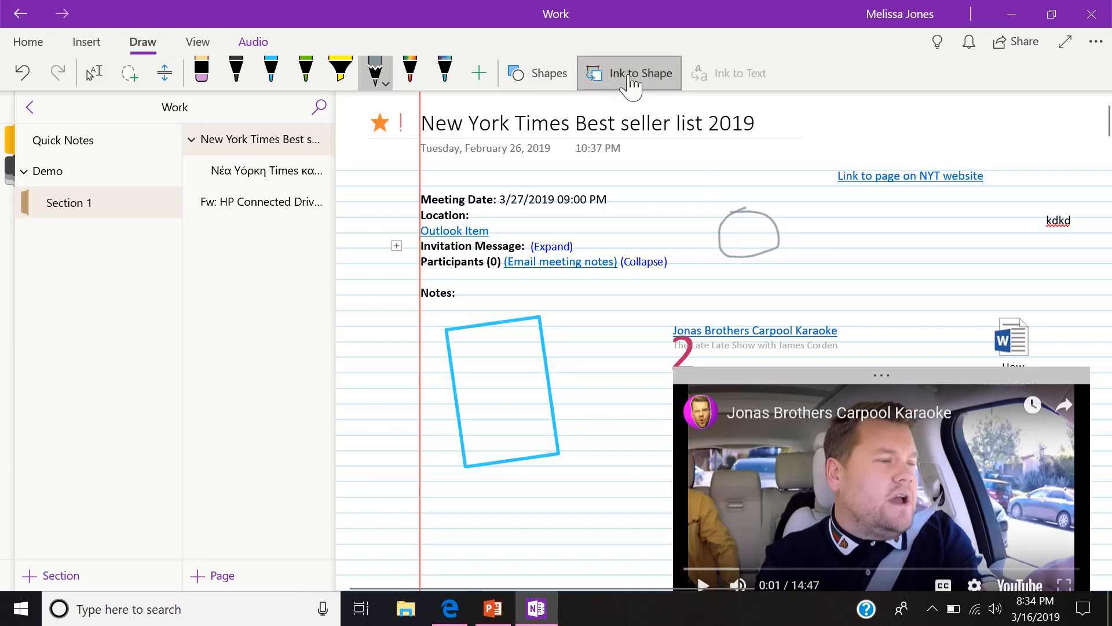
{"action": "left_click", "coordinate": [129, 74]}
{"action": "mouse_move", "coordinate": [716, 197]}
{"action": "left_mouse_down"}
{"action": "mouse_move", "coordinate": [805, 272]}
{"action": "mouse_move", "coordinate": [753, 307]}
{"action": "left_mouse_up"}
{"action": "mouse_move", "coordinate": [723, 187]}
{"action": "left_mouse_down"}
{"action": "mouse_move", "coordinate": [814, 266]}
{"action": "mouse_move", "coordinate": [700, 288]}
{"action": "left_mouse_up"}
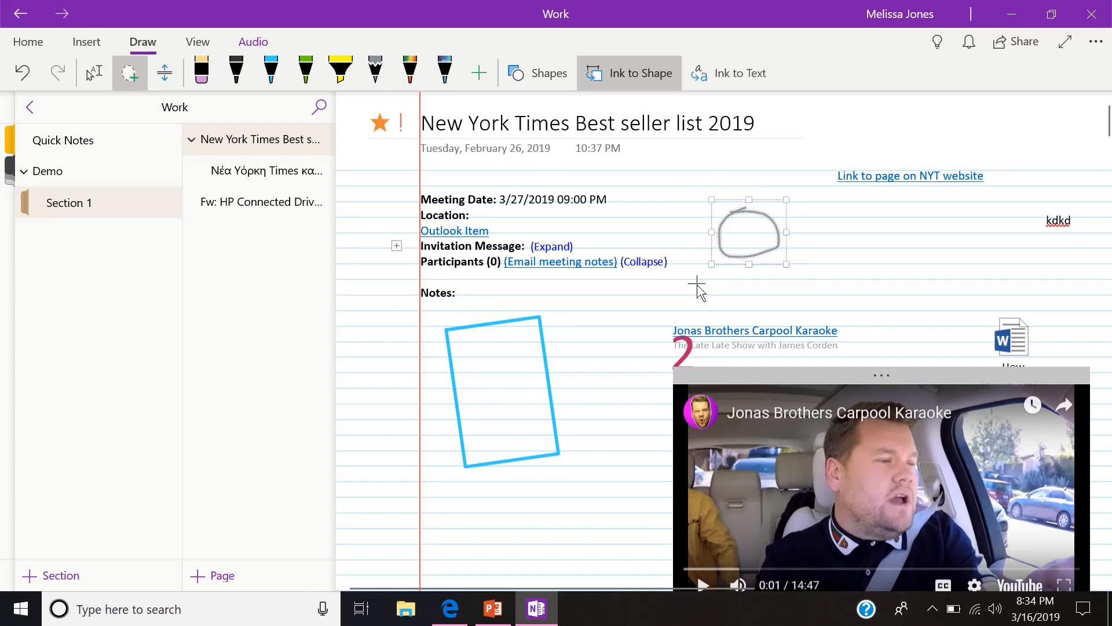
{"action": "left_click", "coordinate": [645, 73]}
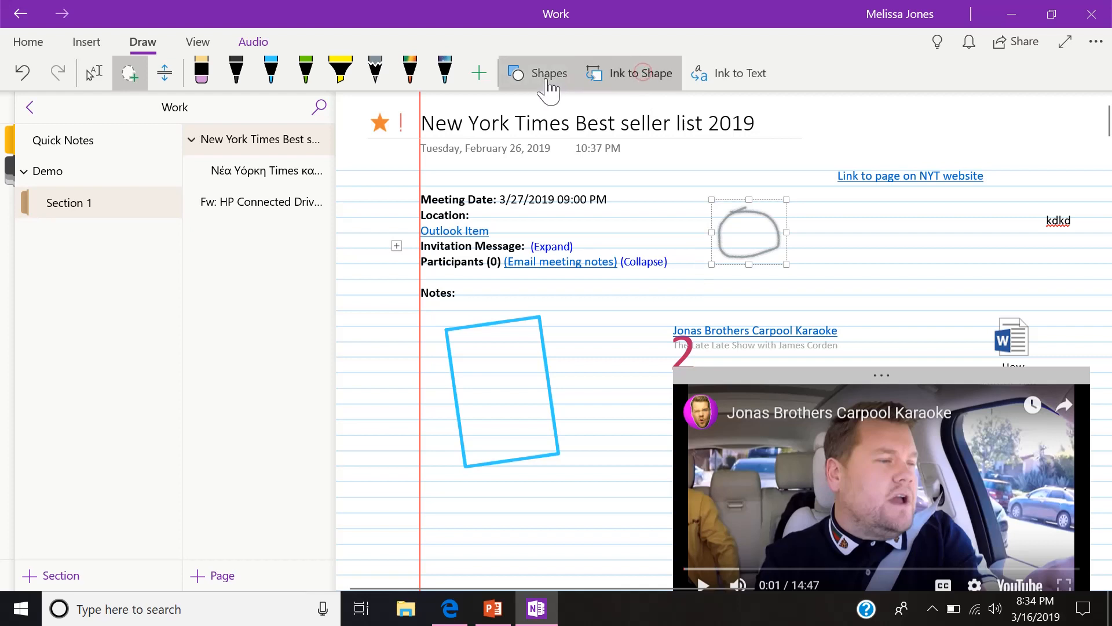
{"action": "left_click", "coordinate": [549, 87]}
{"action": "left_click", "coordinate": [635, 92]}
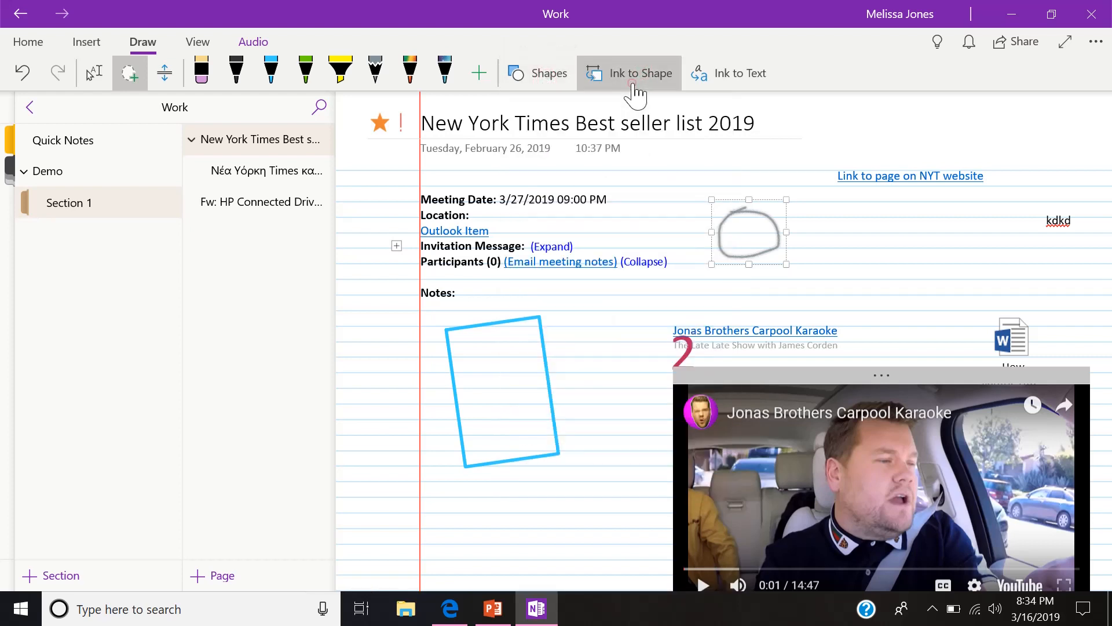
{"action": "left_click", "coordinate": [636, 93]}
{"action": "left_click", "coordinate": [871, 254]}
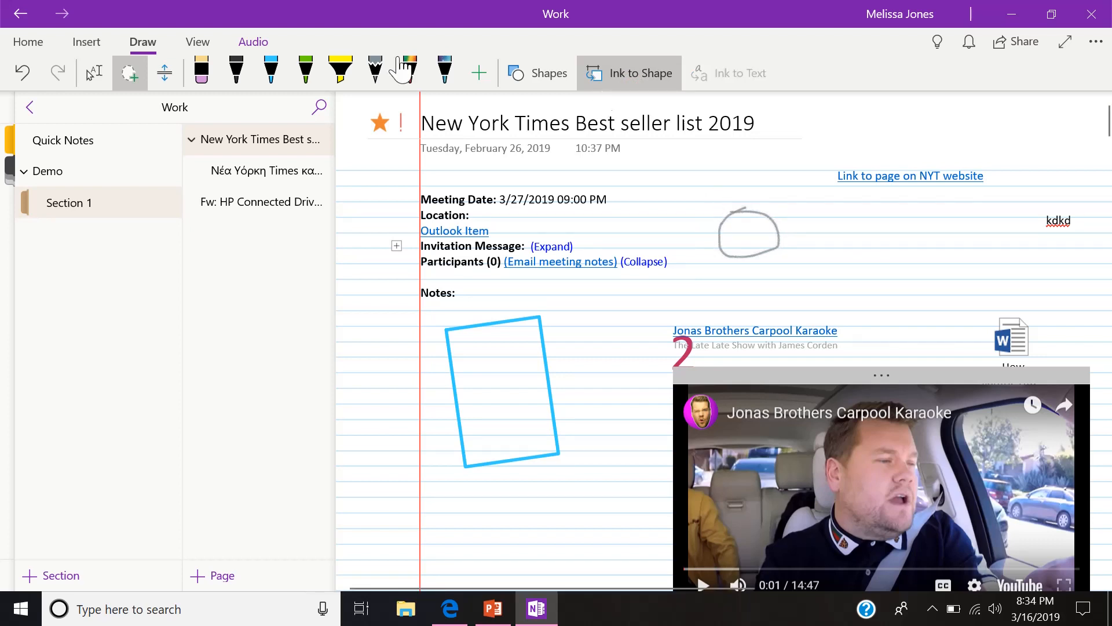
- Sketch a green quadrilateral, square and circle as automatically converted shapes, and view the ready-made shapes without inserting one
{"action": "left_click", "coordinate": [306, 70]}
{"action": "mouse_move", "coordinate": [843, 225]}
{"action": "left_mouse_down"}
{"action": "mouse_move", "coordinate": [863, 294]}
{"action": "mouse_move", "coordinate": [878, 204]}
{"action": "mouse_move", "coordinate": [847, 226]}
{"action": "mouse_move", "coordinate": [840, 289]}
{"action": "left_mouse_up"}
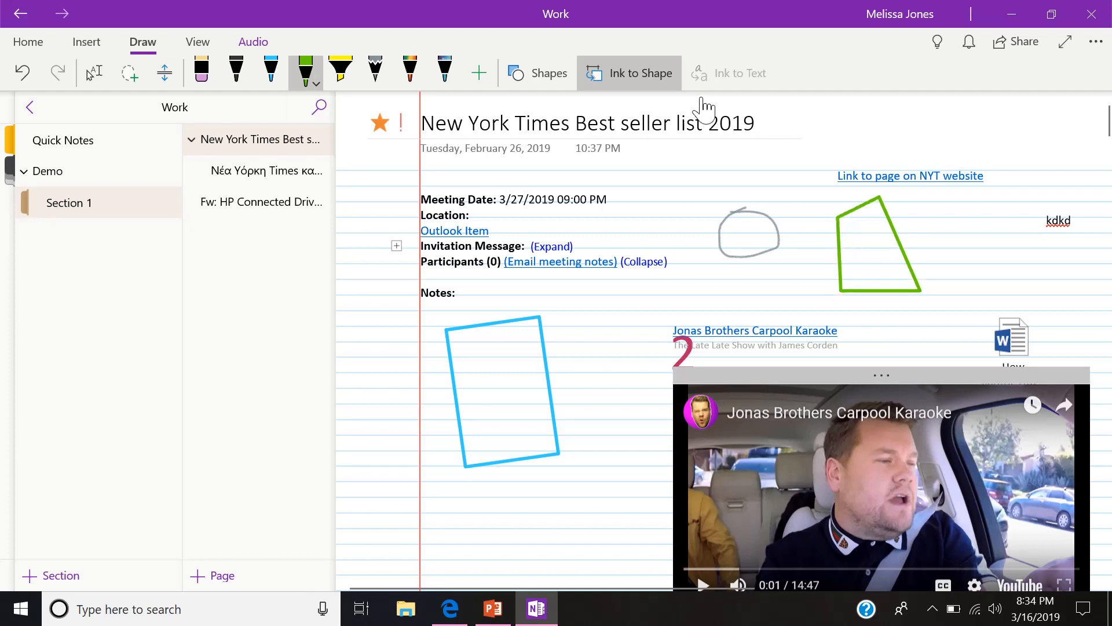
{"action": "mouse_move", "coordinate": [960, 219]}
{"action": "left_mouse_down"}
{"action": "mouse_move", "coordinate": [958, 284]}
{"action": "mouse_move", "coordinate": [1014, 282]}
{"action": "mouse_move", "coordinate": [1004, 219]}
{"action": "mouse_move", "coordinate": [959, 229]}
{"action": "left_mouse_up"}
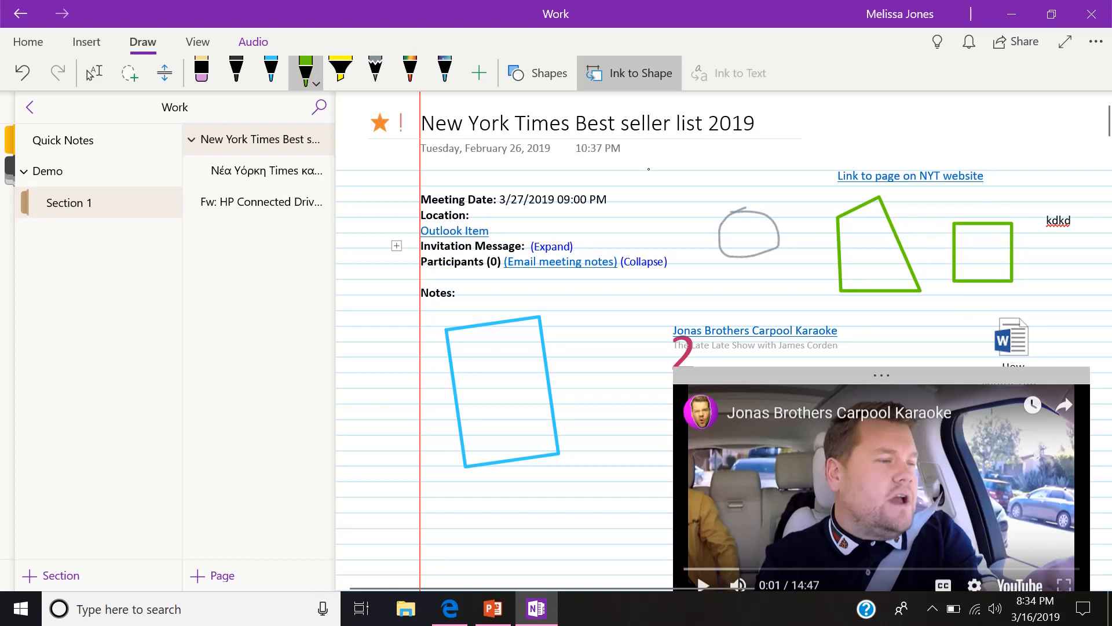
{"action": "mouse_move", "coordinate": [641, 191]}
{"action": "left_mouse_down"}
{"action": "mouse_move", "coordinate": [666, 214]}
{"action": "mouse_move", "coordinate": [660, 173]}
{"action": "mouse_move", "coordinate": [642, 189]}
{"action": "left_mouse_up"}
{"action": "left_click", "coordinate": [538, 74]}
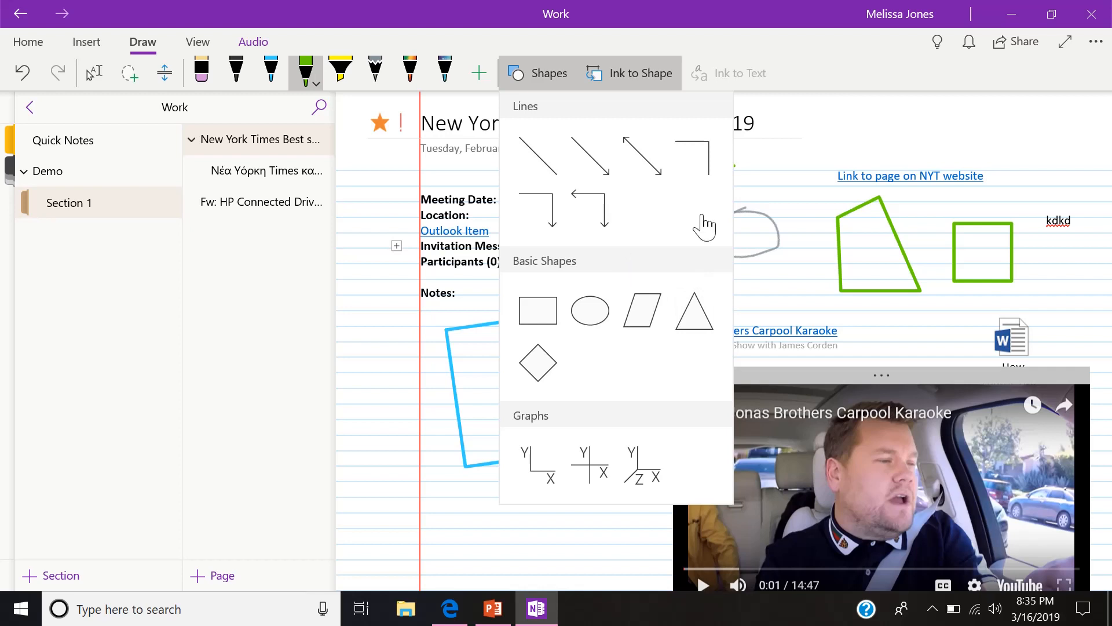
{"action": "left_click", "coordinate": [782, 59]}
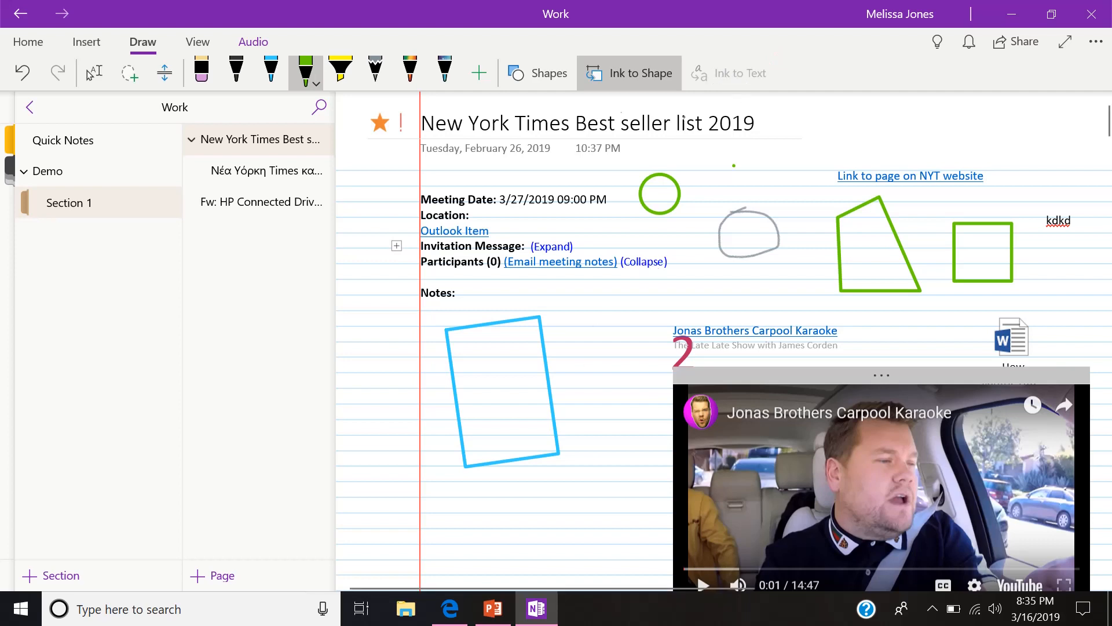
- Handwrite a 5 in pencil beside the blue rectangle and convert the lassoed ink to text
{"action": "left_click", "coordinate": [376, 70]}
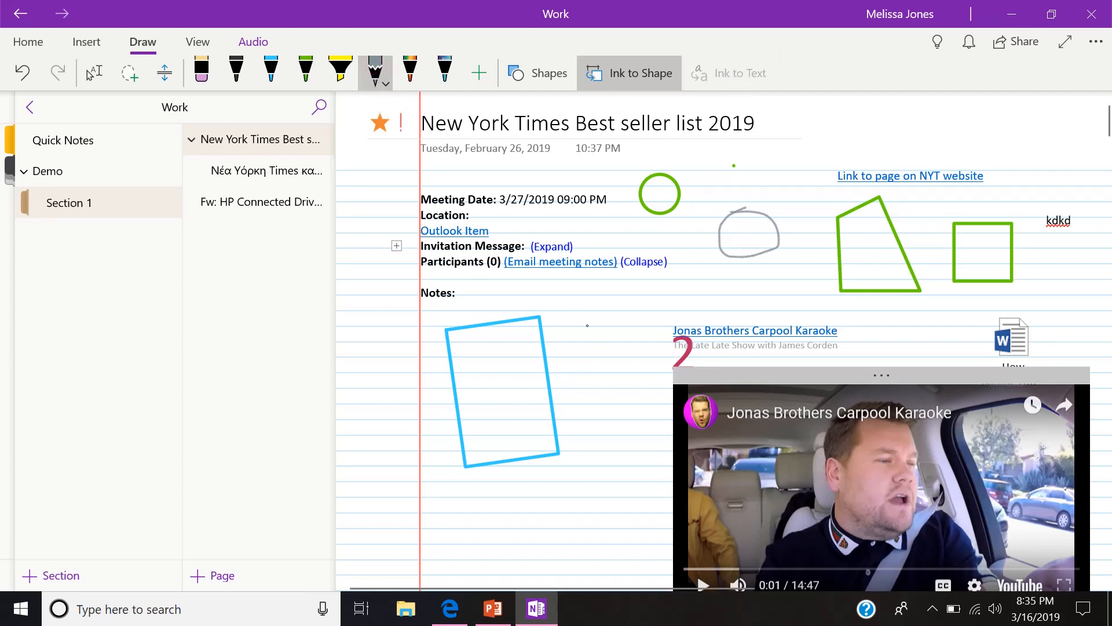
{"action": "mouse_move", "coordinate": [633, 296]}
{"action": "left_mouse_down"}
{"action": "mouse_move", "coordinate": [595, 318]}
{"action": "mouse_move", "coordinate": [614, 330]}
{"action": "mouse_move", "coordinate": [598, 348]}
{"action": "left_mouse_up"}
{"action": "left_click", "coordinate": [538, 73]}
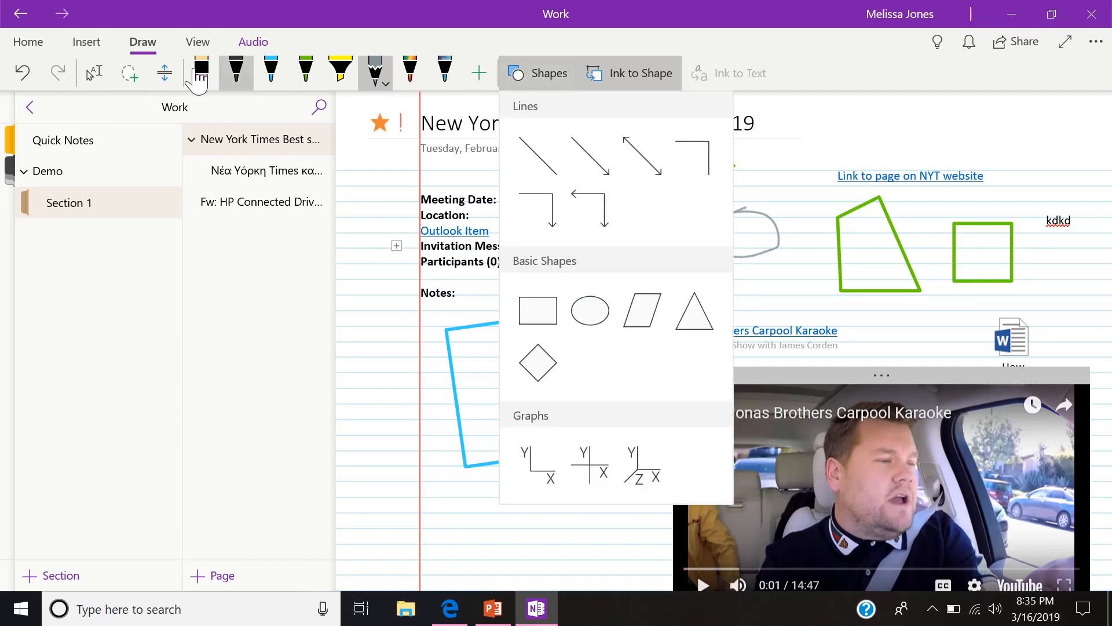
{"action": "left_click", "coordinate": [130, 73]}
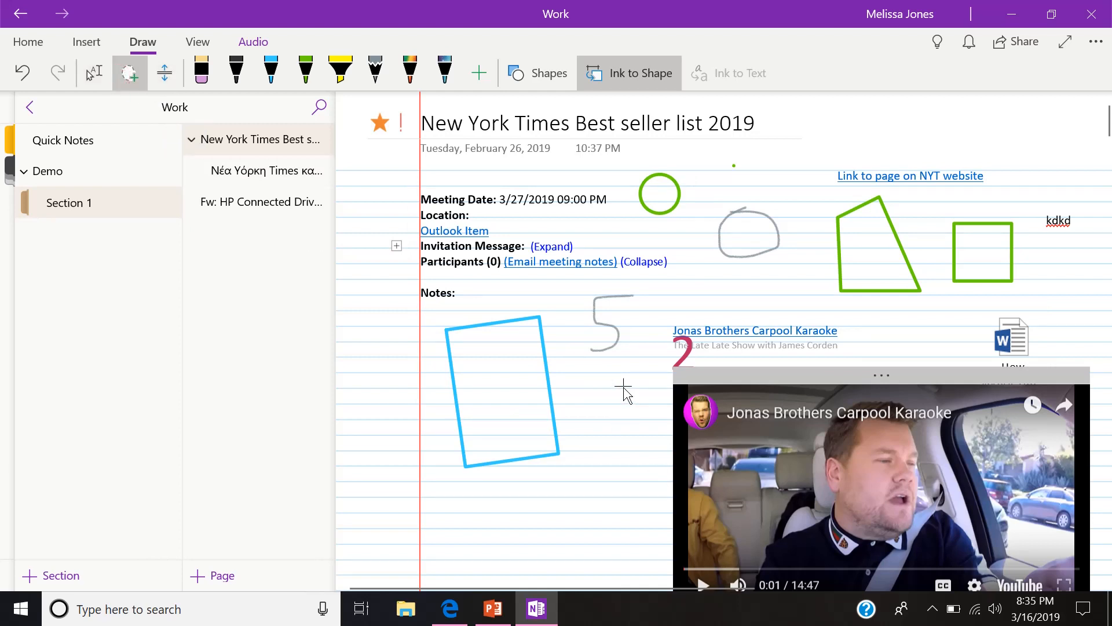
{"action": "mouse_move", "coordinate": [624, 391]}
{"action": "left_mouse_down"}
{"action": "mouse_move", "coordinate": [635, 325]}
{"action": "mouse_move", "coordinate": [600, 276]}
{"action": "mouse_move", "coordinate": [571, 336]}
{"action": "left_mouse_up"}
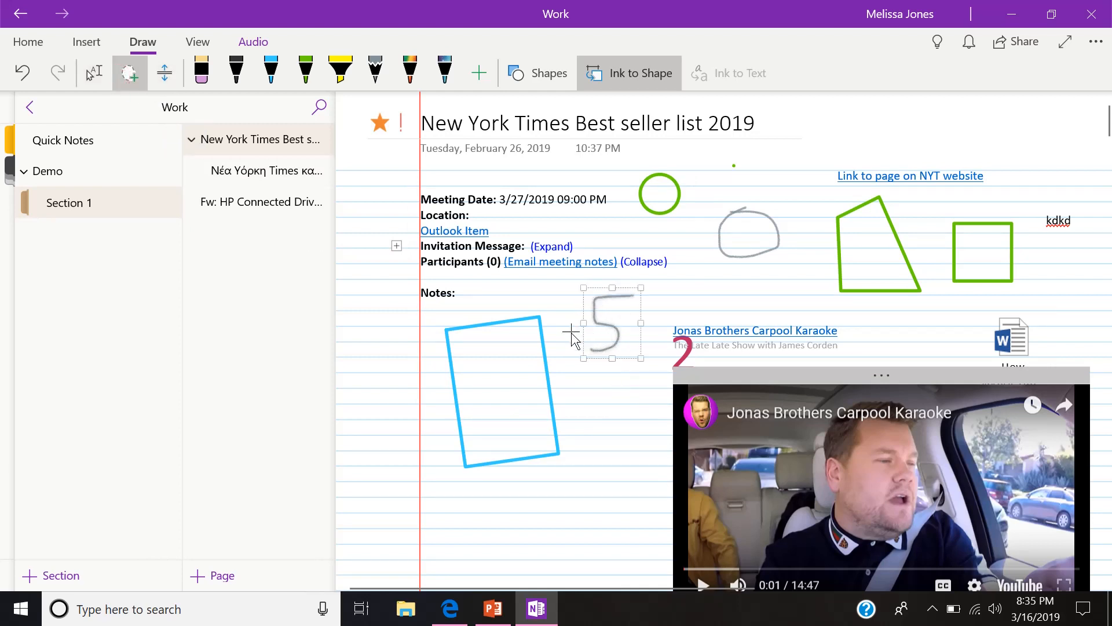
{"action": "left_click", "coordinate": [745, 82]}
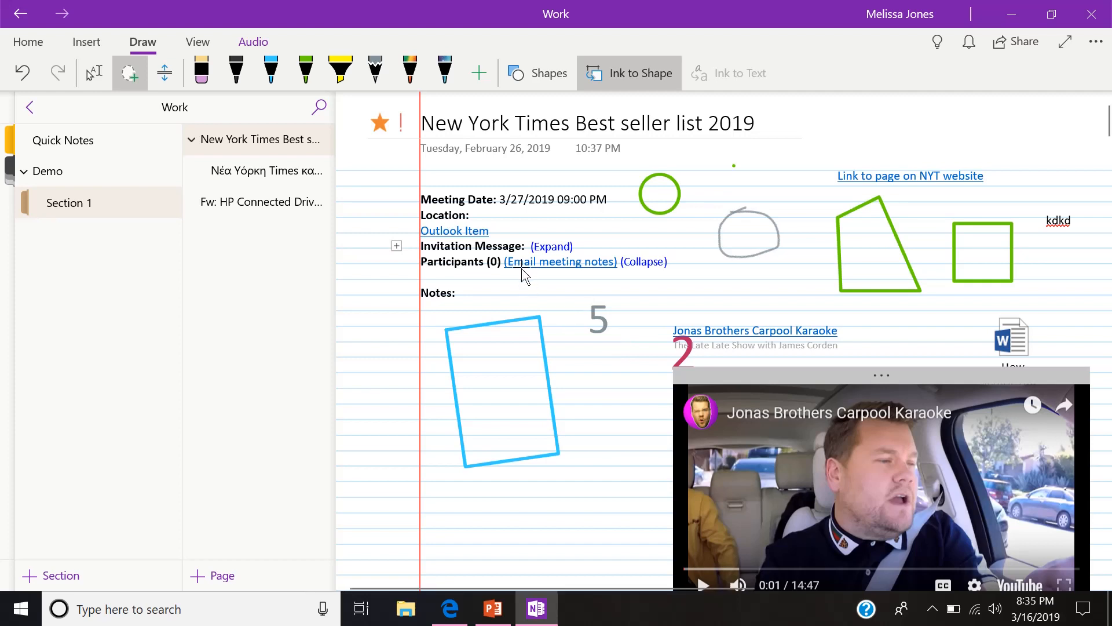
- Remove the rule lines from the page by setting them to None
{"action": "left_click", "coordinate": [200, 44]}
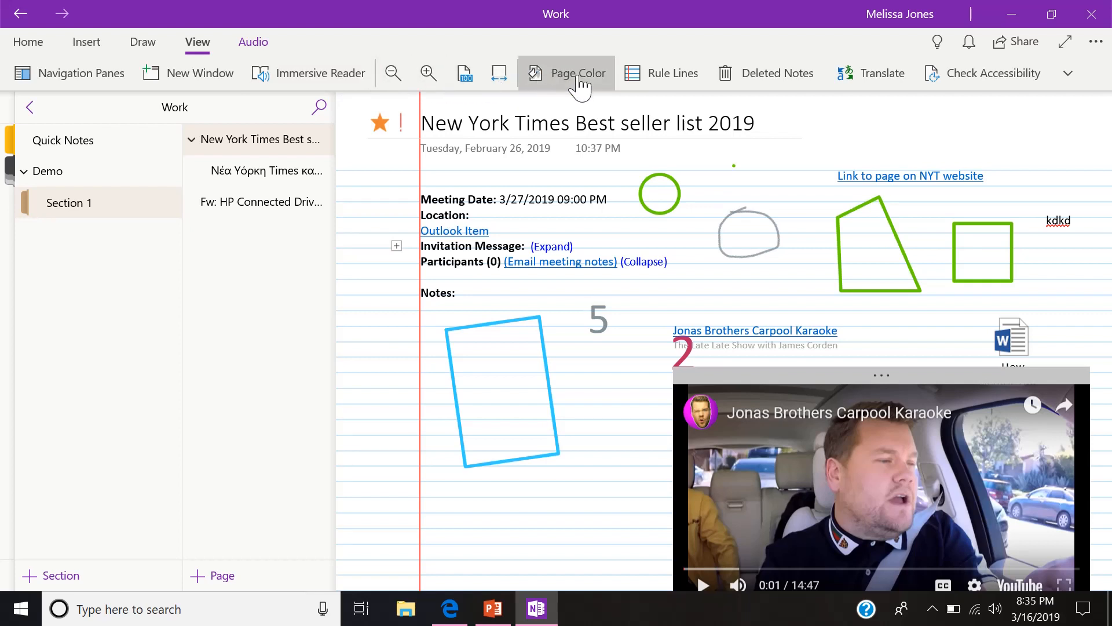
{"action": "left_click", "coordinate": [655, 76]}
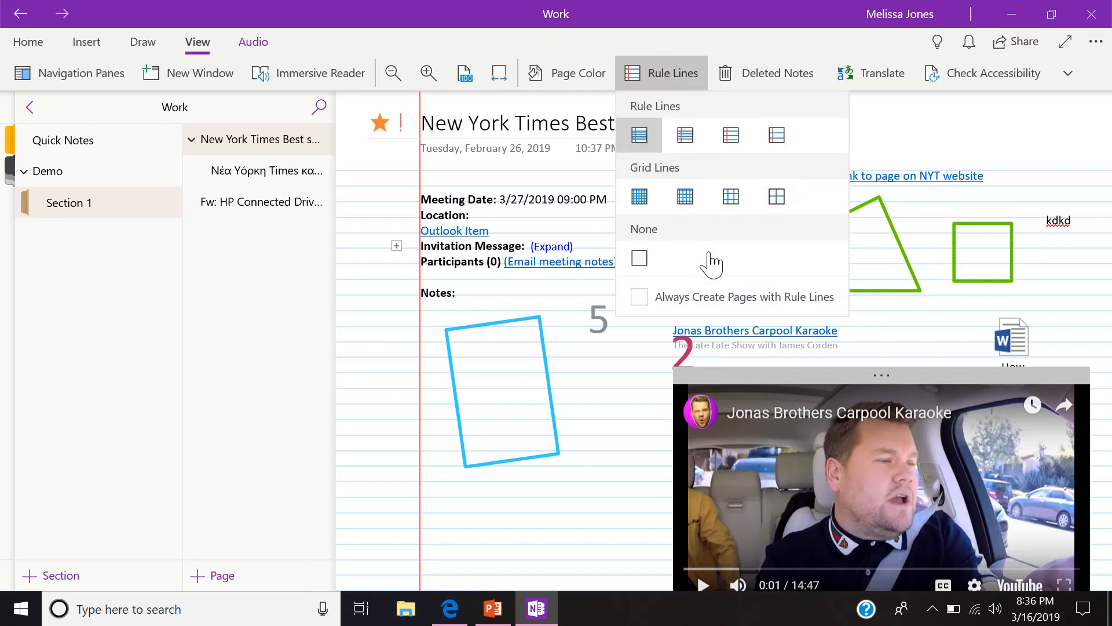
{"action": "left_click", "coordinate": [652, 261]}
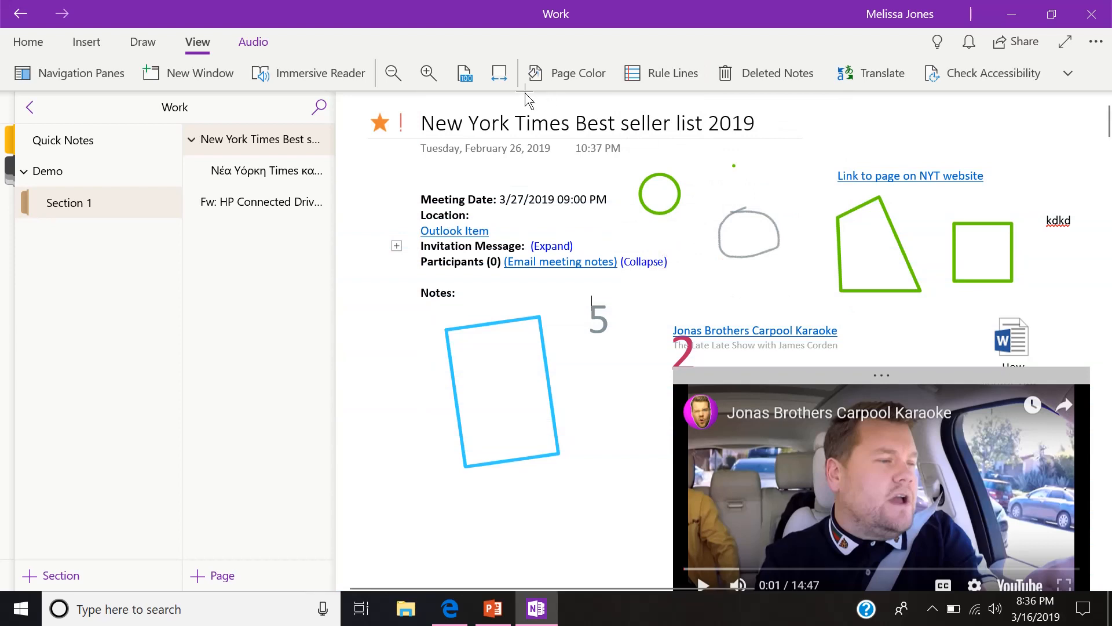
- Set the background colour of the New York Times Best seller list page to a medium pink from the additional colours
{"action": "left_click", "coordinate": [555, 84]}
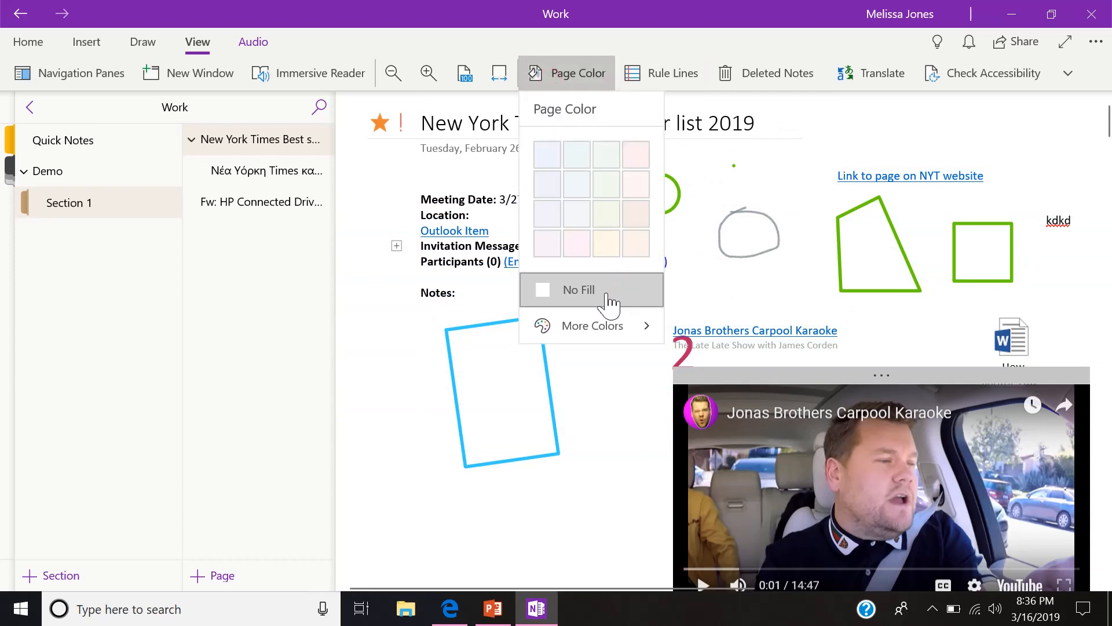
{"action": "left_click", "coordinate": [605, 330]}
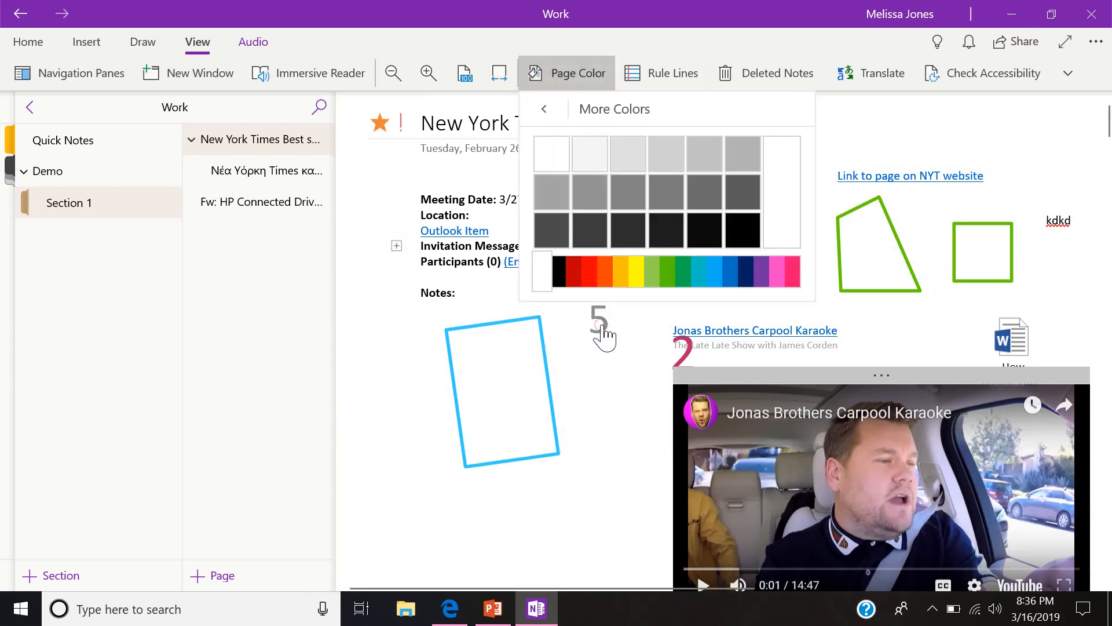
{"action": "left_click", "coordinate": [779, 282]}
{"action": "left_click", "coordinate": [637, 153]}
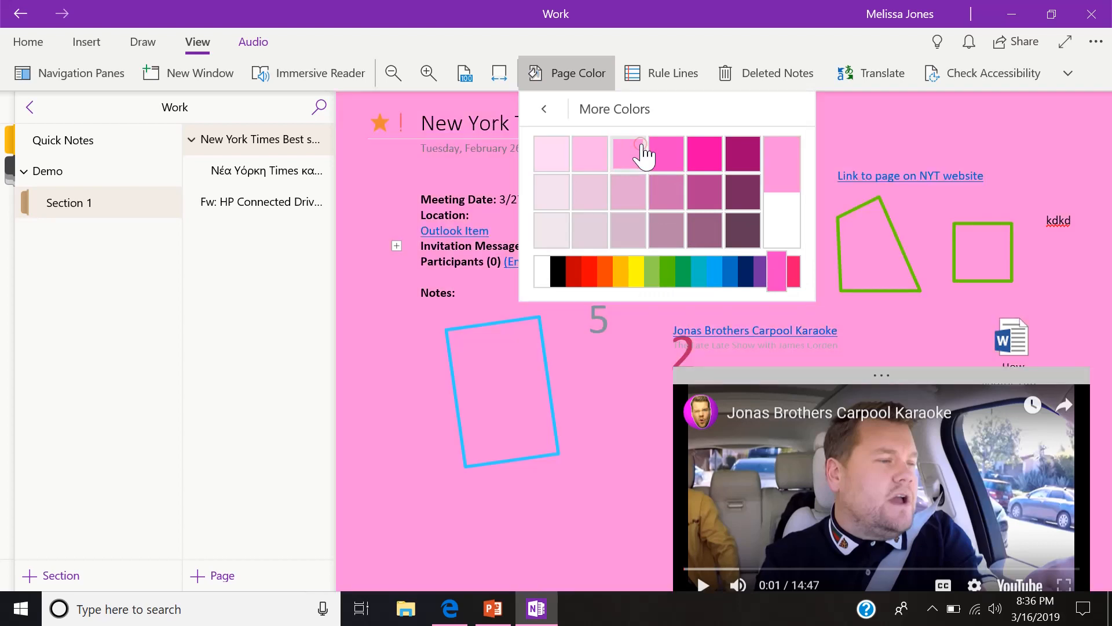
{"action": "left_click", "coordinate": [410, 377]}
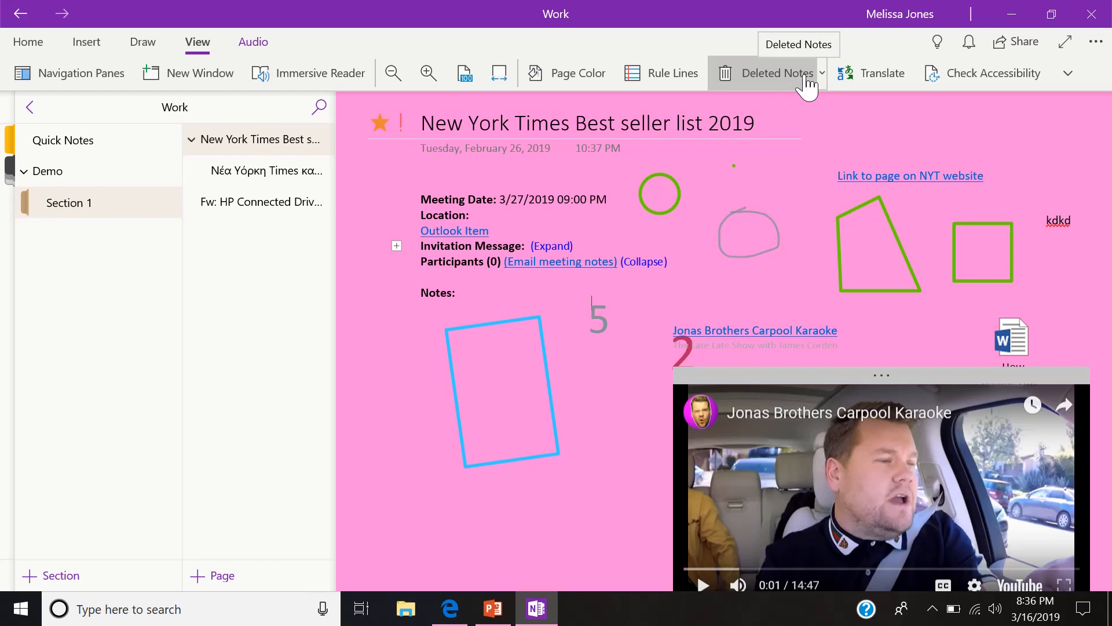
- Compare the best seller page with its Greek translated subpage and view the translation options, returning to the English page
{"action": "left_click", "coordinate": [223, 169]}
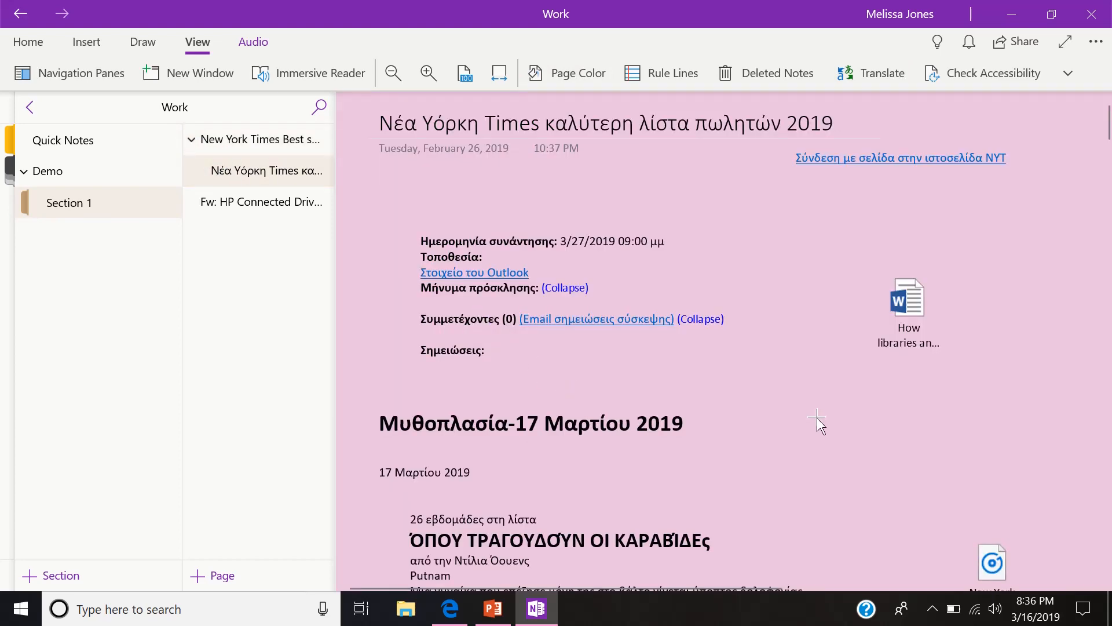
{"action": "left_click", "coordinate": [275, 149]}
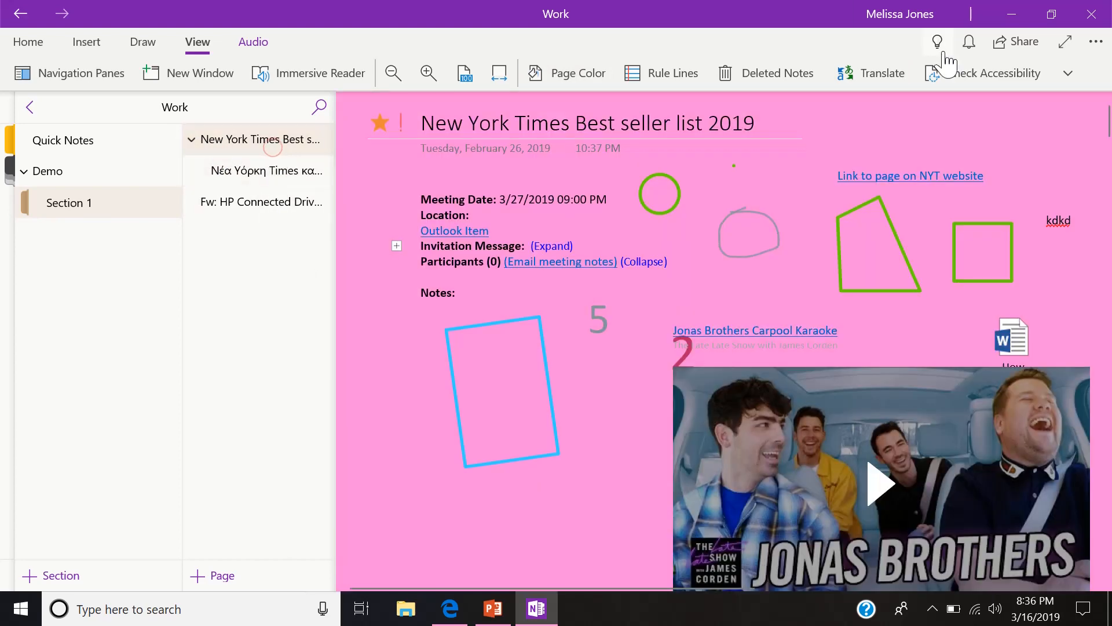
{"action": "left_click", "coordinate": [854, 81]}
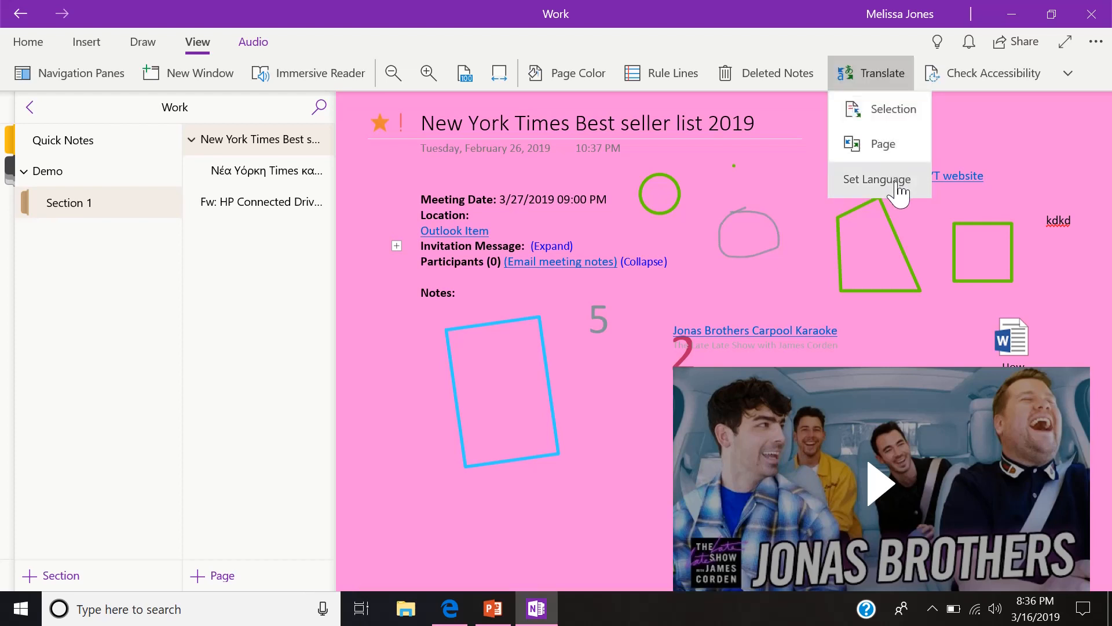
{"action": "left_click", "coordinate": [244, 172]}
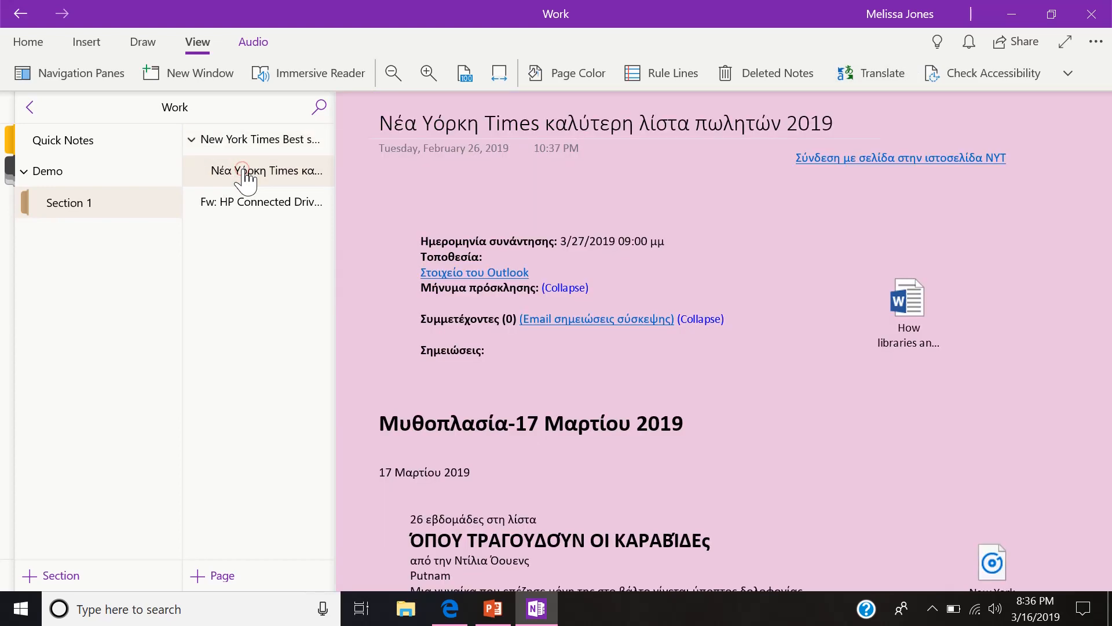
{"action": "left_click", "coordinate": [250, 147]}
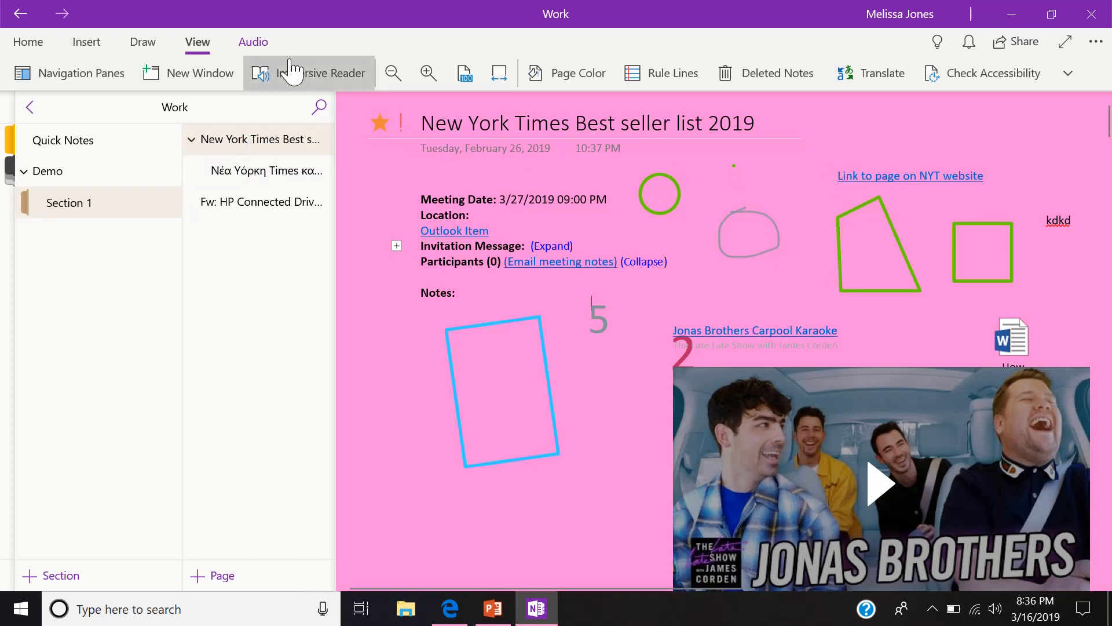
- Open the page in Immersive Reader, play and pause the read-aloud, and view the voice speed and voice selection options
{"action": "left_click", "coordinate": [313, 80]}
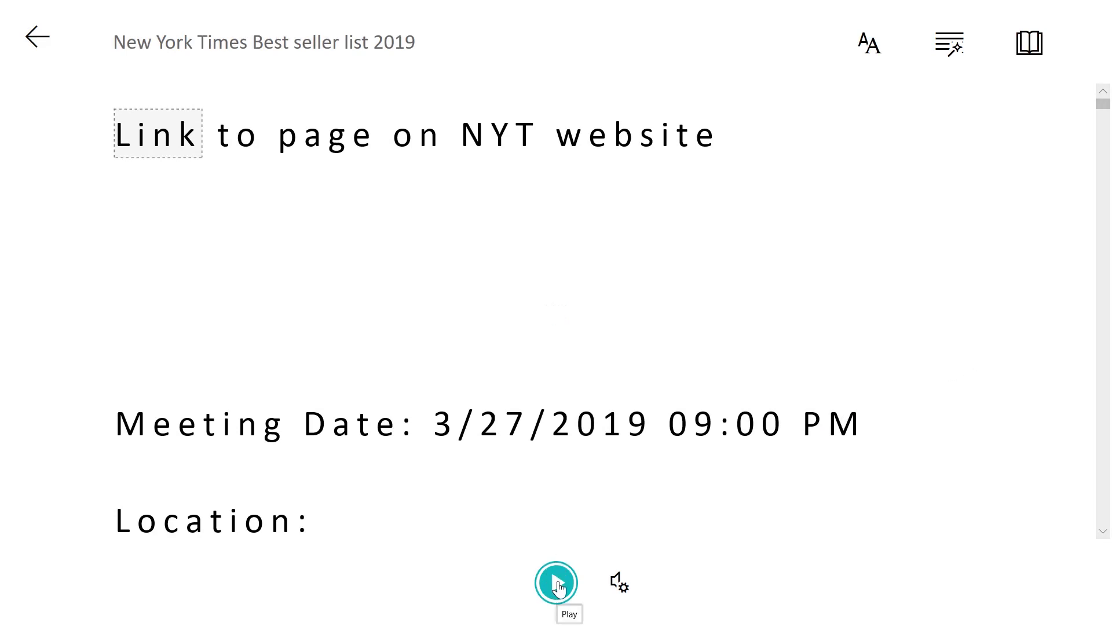
{"action": "left_click", "coordinate": [558, 586]}
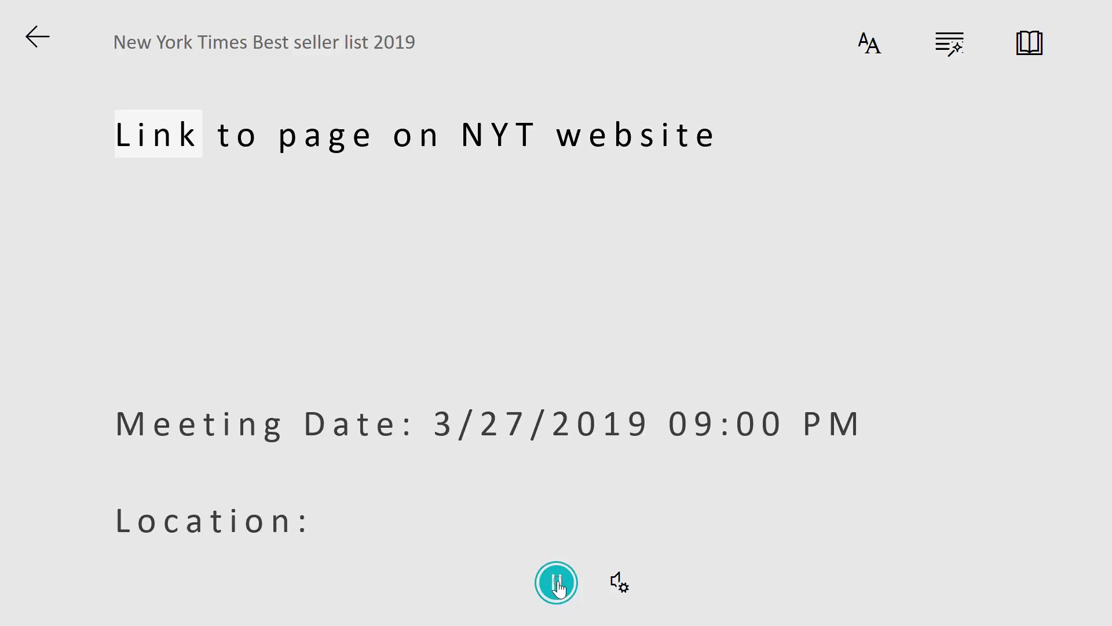
{"action": "left_click", "coordinate": [559, 583]}
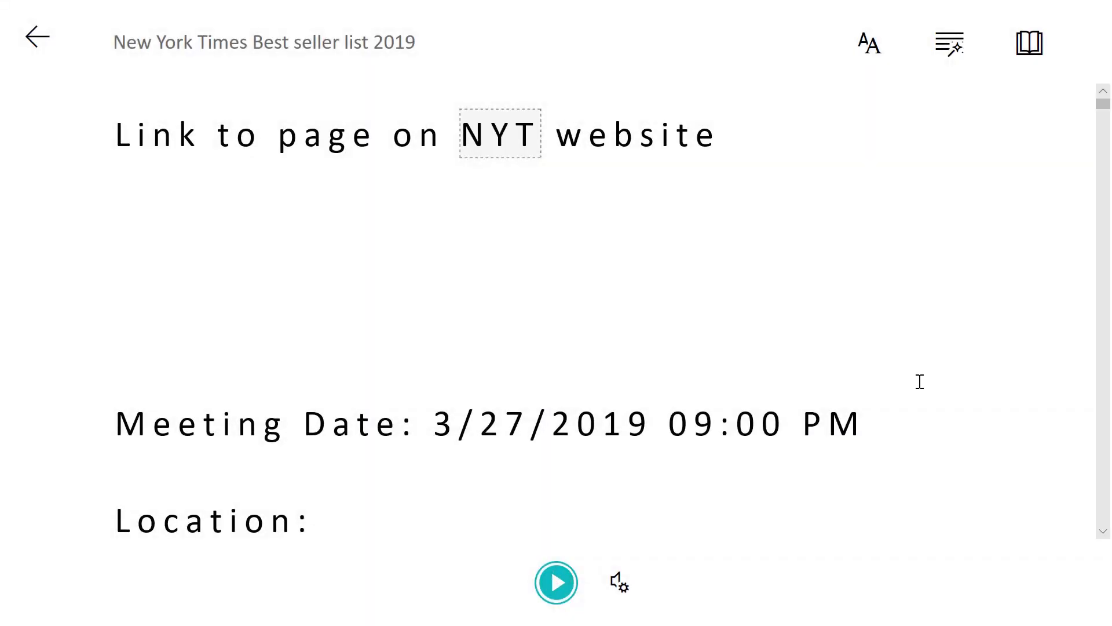
{"action": "left_click", "coordinate": [619, 583]}
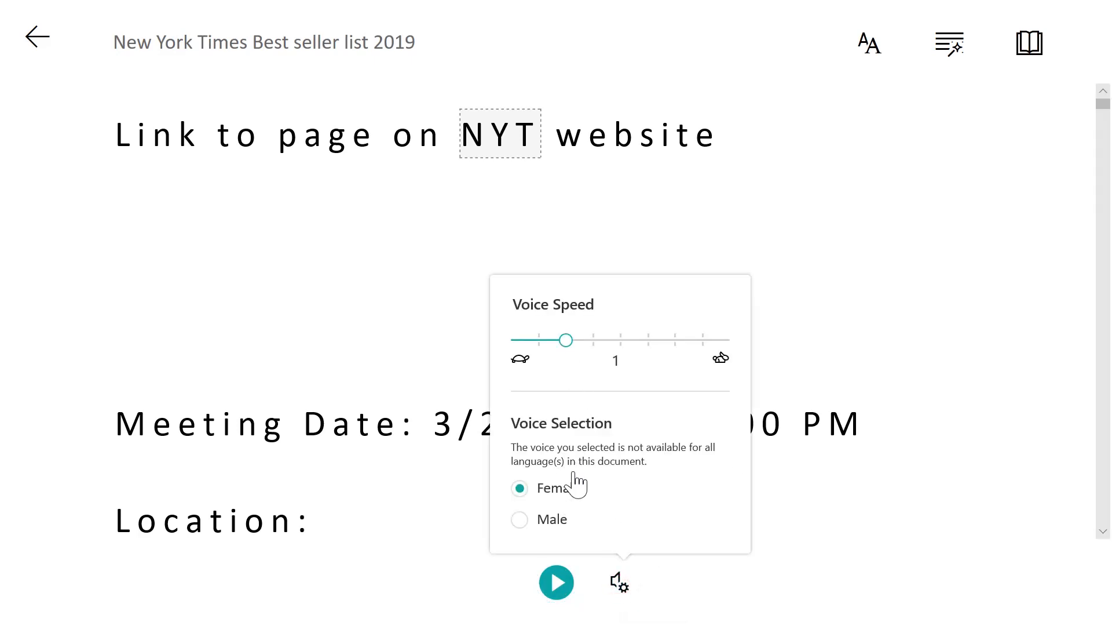
{"action": "left_click", "coordinate": [877, 501]}
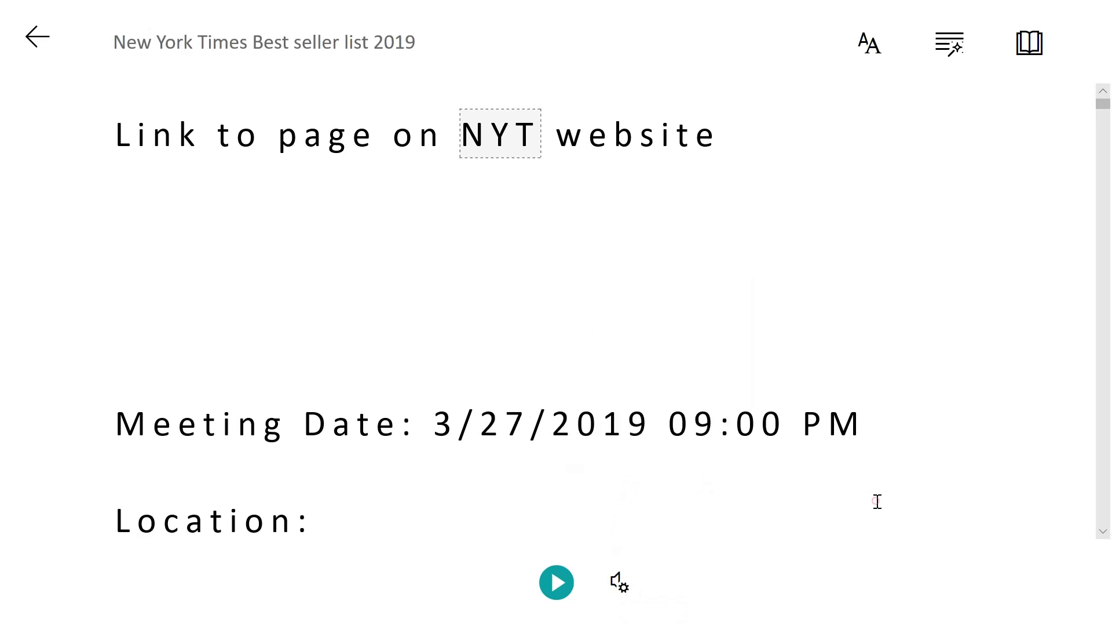
- Review Immersive Reader's text, grammar and reading preferences without changing them, and return to the notebook page
{"action": "left_click", "coordinate": [878, 60]}
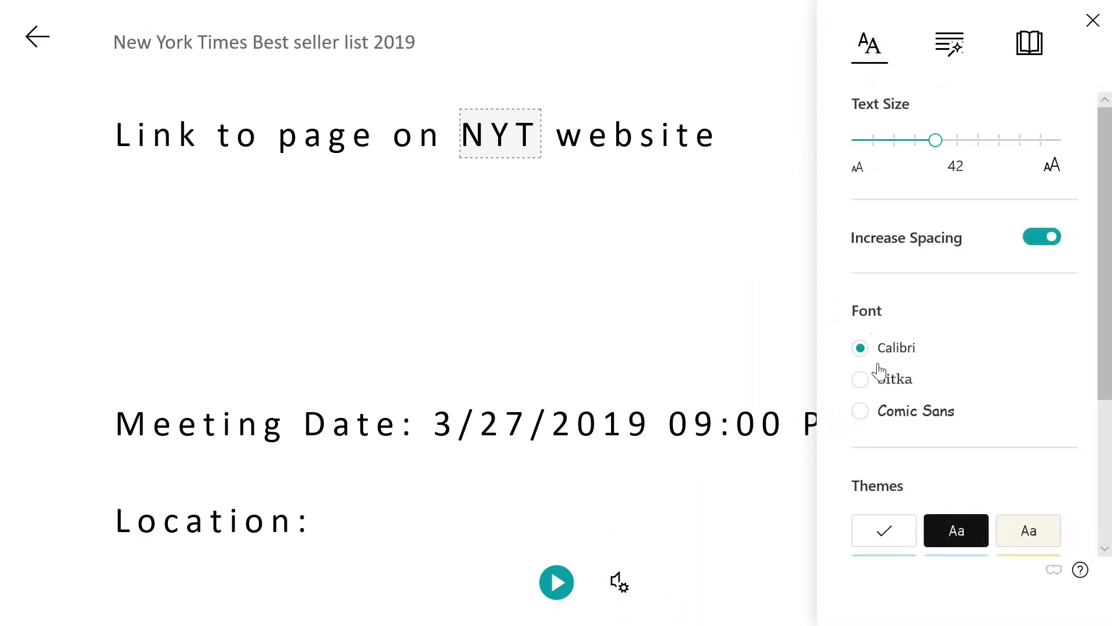
{"action": "left_click", "coordinate": [745, 299]}
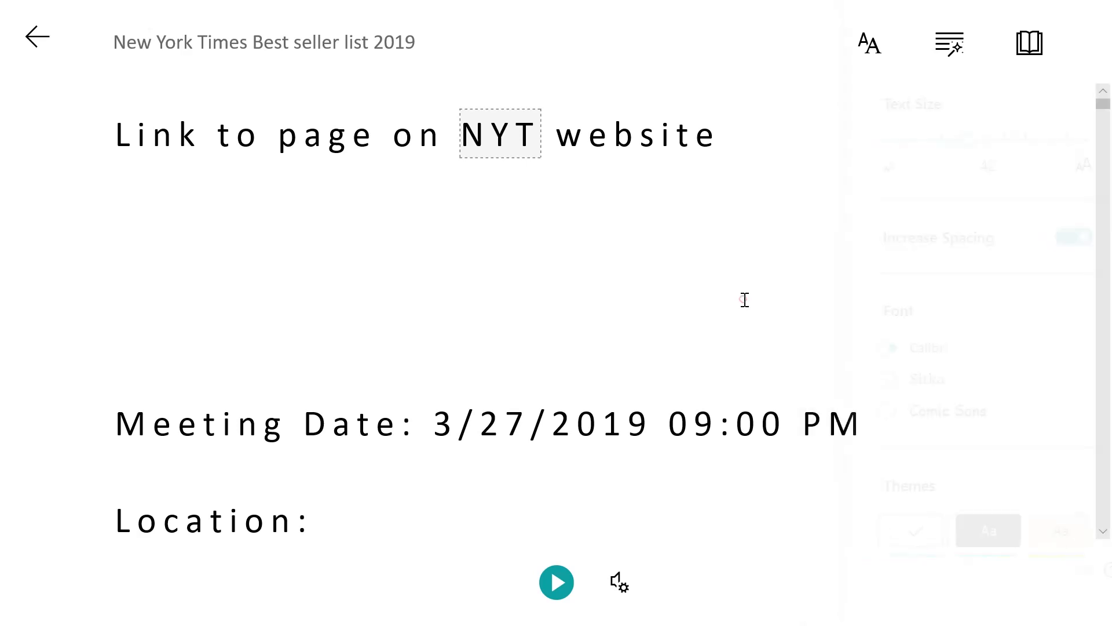
{"action": "left_click", "coordinate": [957, 44]}
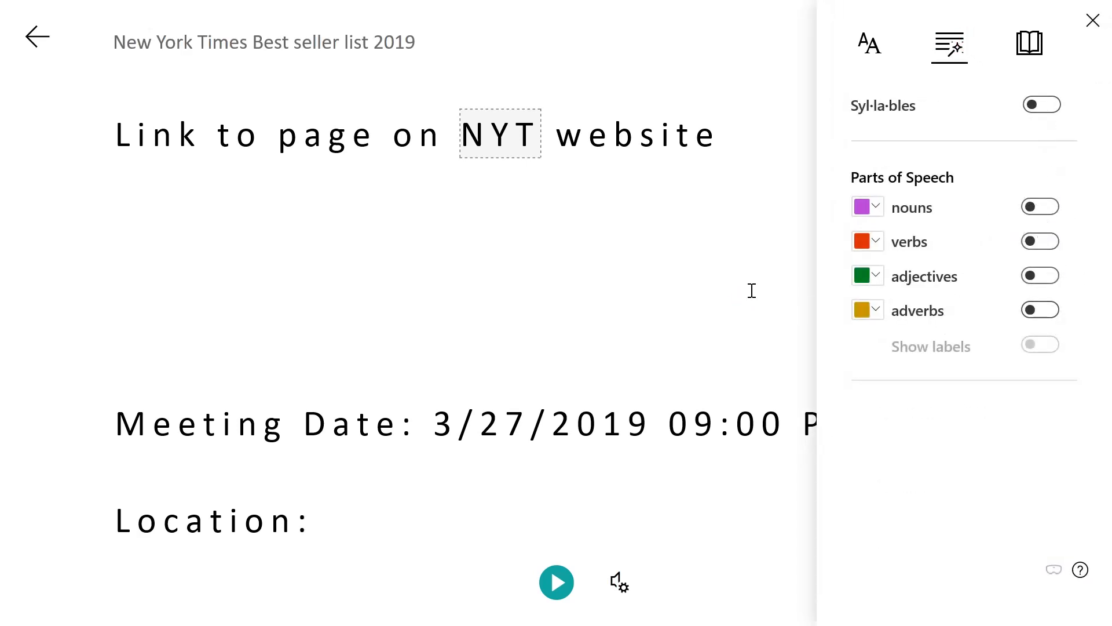
{"action": "left_click", "coordinate": [729, 289]}
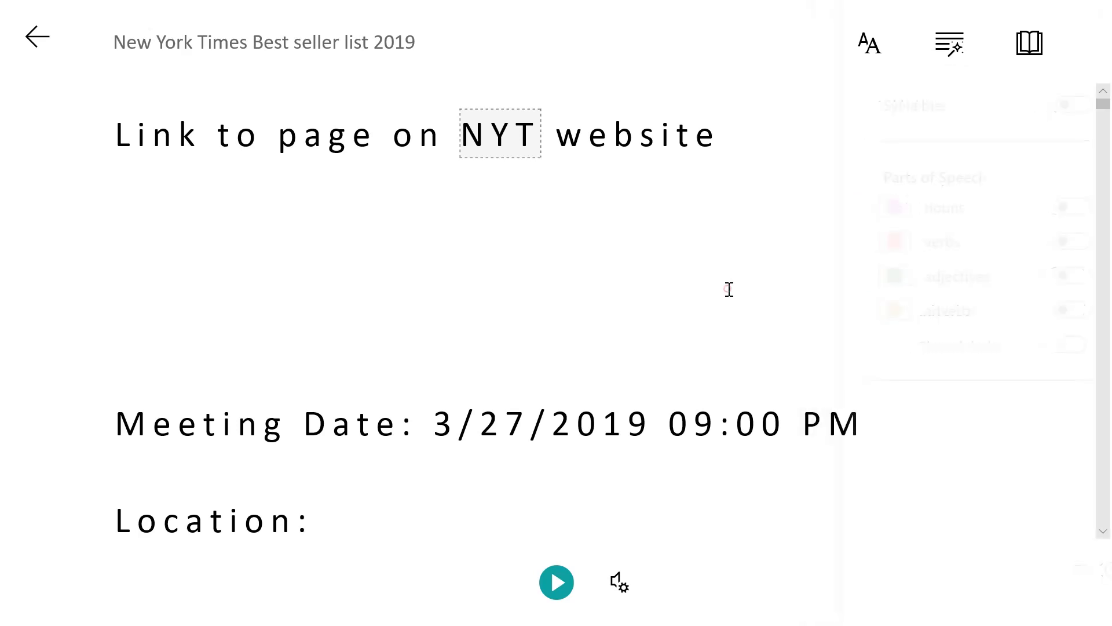
{"action": "left_click", "coordinate": [1035, 50]}
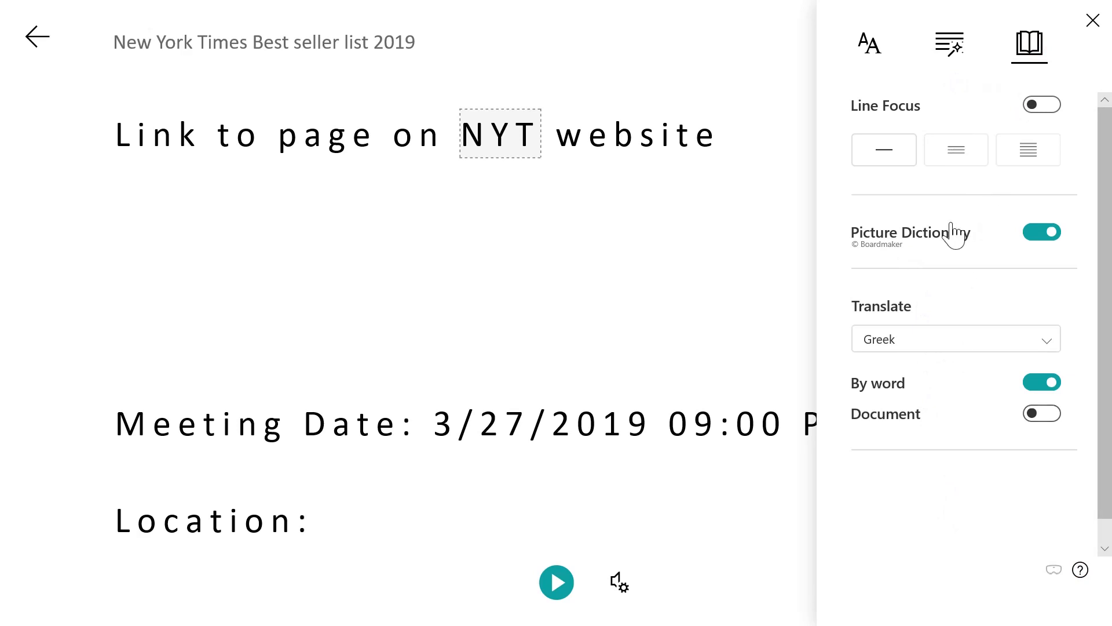
{"action": "left_click", "coordinate": [667, 288]}
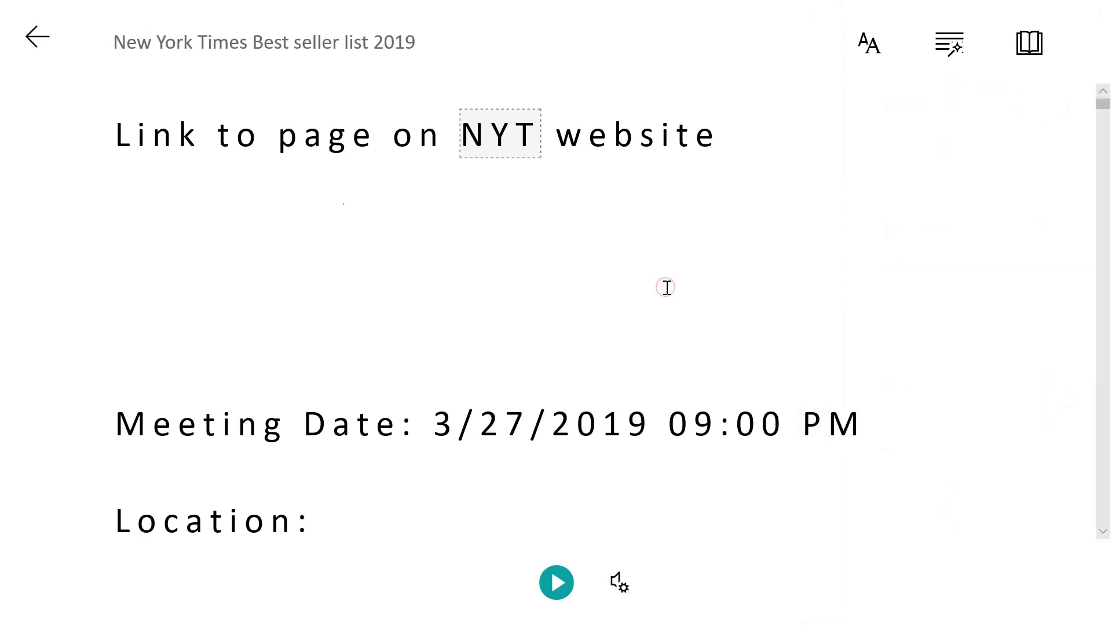
{"action": "left_click", "coordinate": [38, 35]}
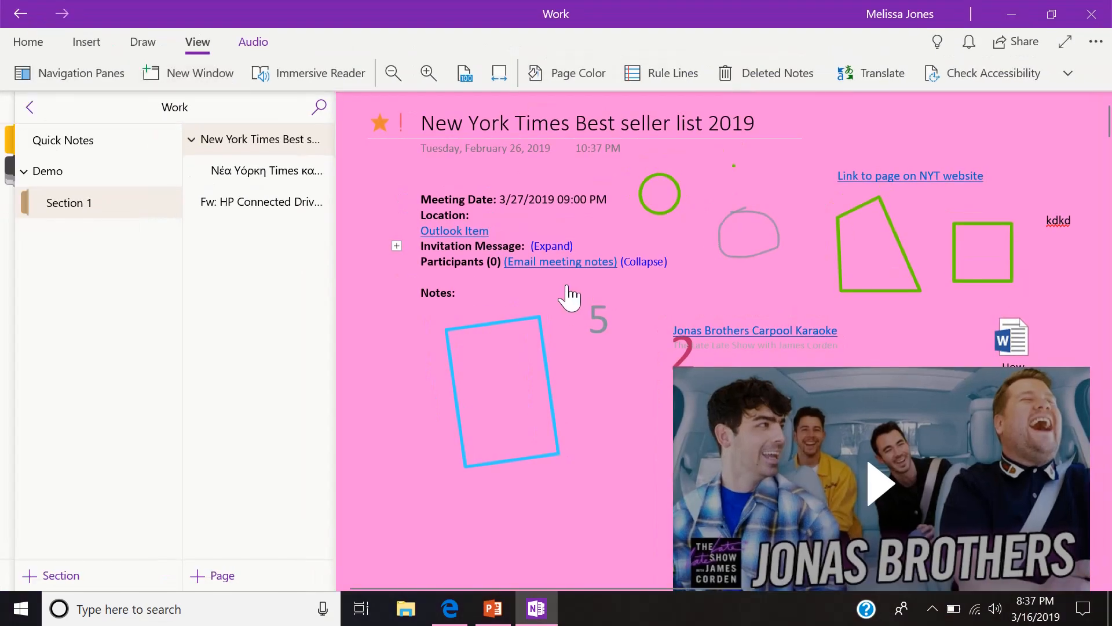
- Run the accessibility check on the page, review its results and close the checker
{"action": "left_click", "coordinate": [990, 79]}
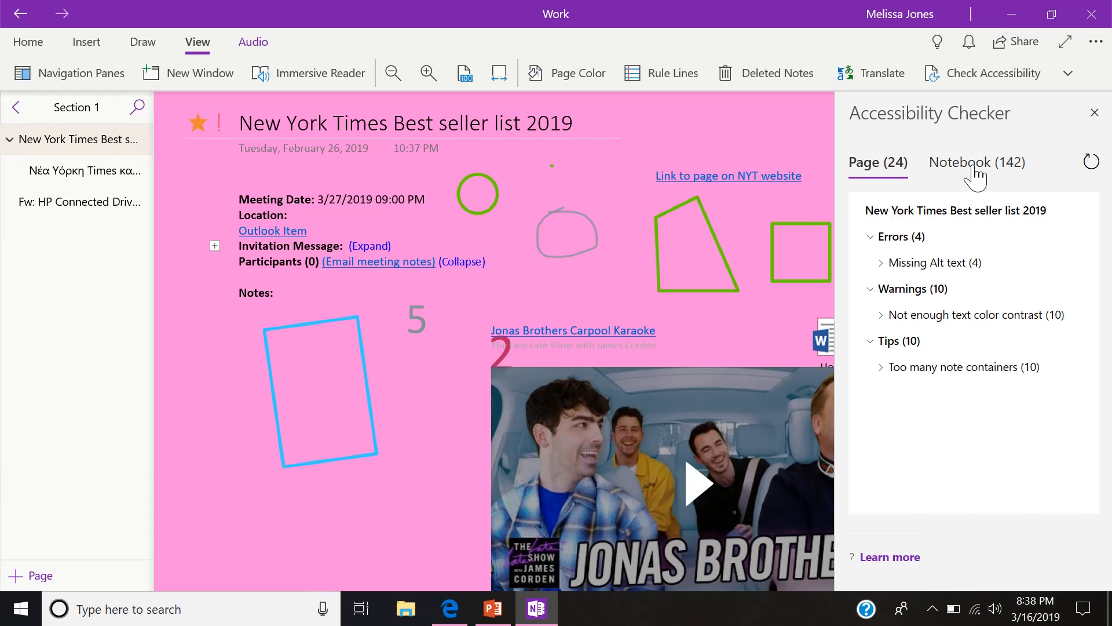
{"action": "left_click", "coordinate": [1093, 114]}
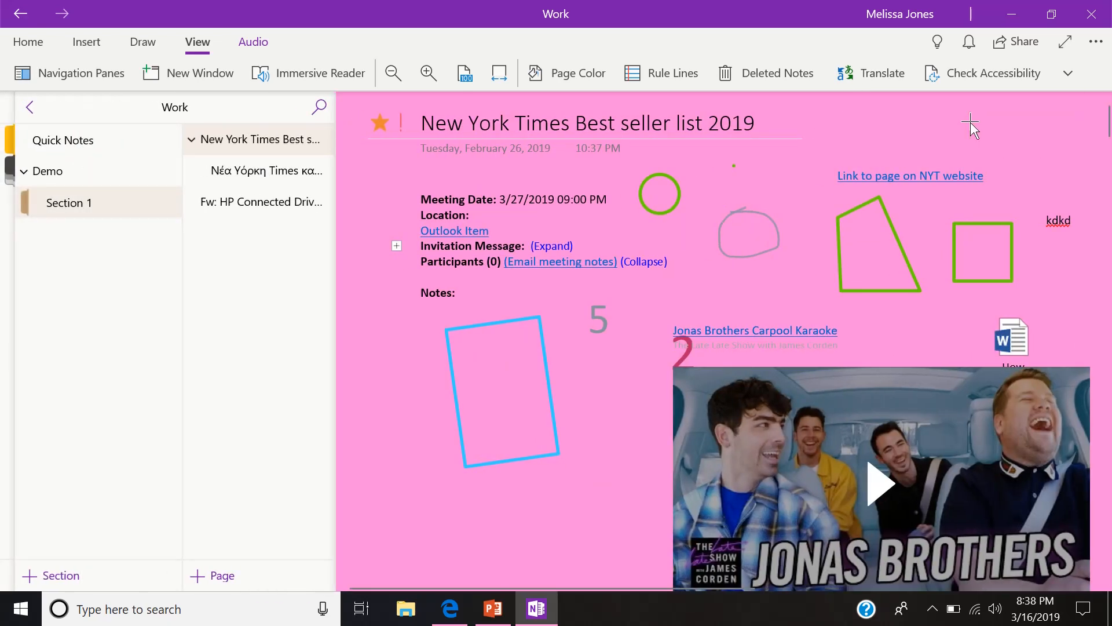
- Record an audio clip of about 2 seconds onto the page beside the converted 5 and select the recording
{"action": "left_click", "coordinate": [253, 45]}
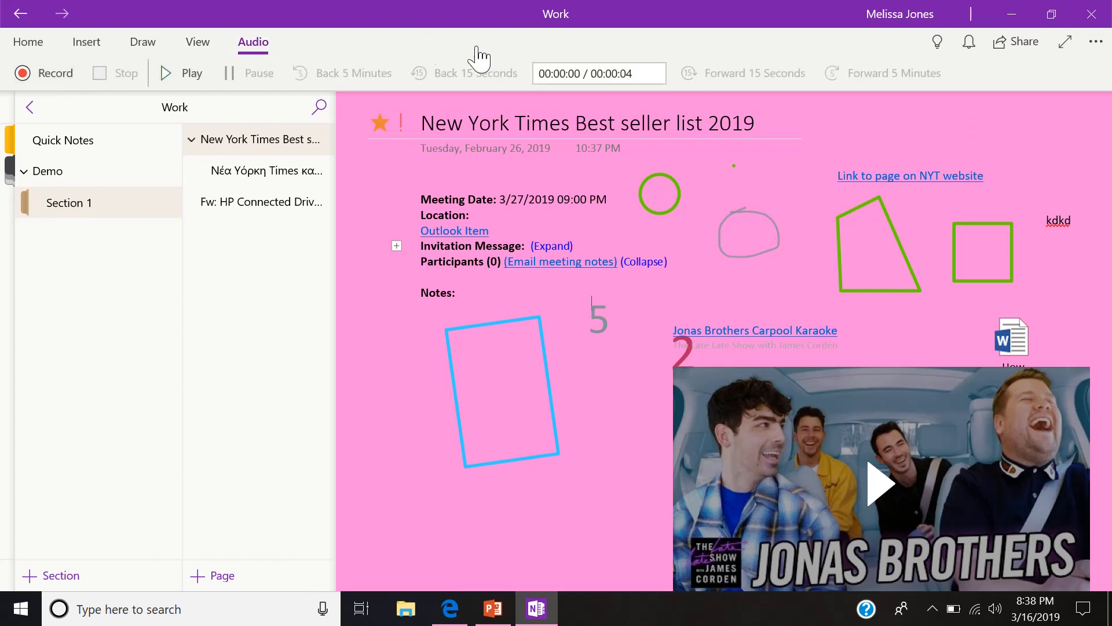
{"action": "left_click", "coordinate": [50, 90]}
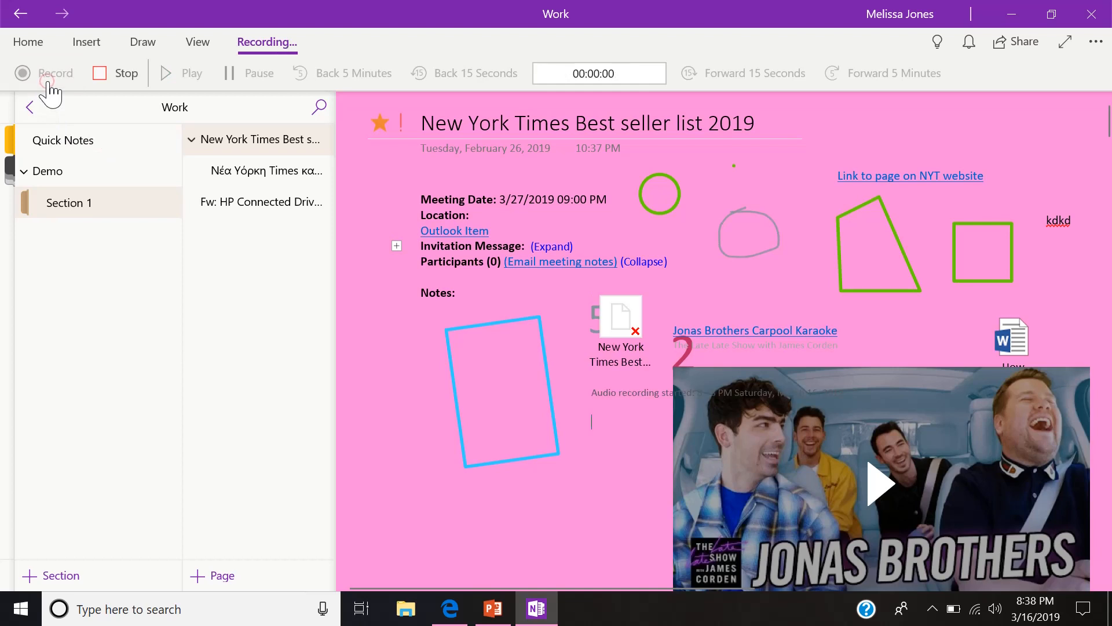
{"action": "left_click", "coordinate": [109, 78]}
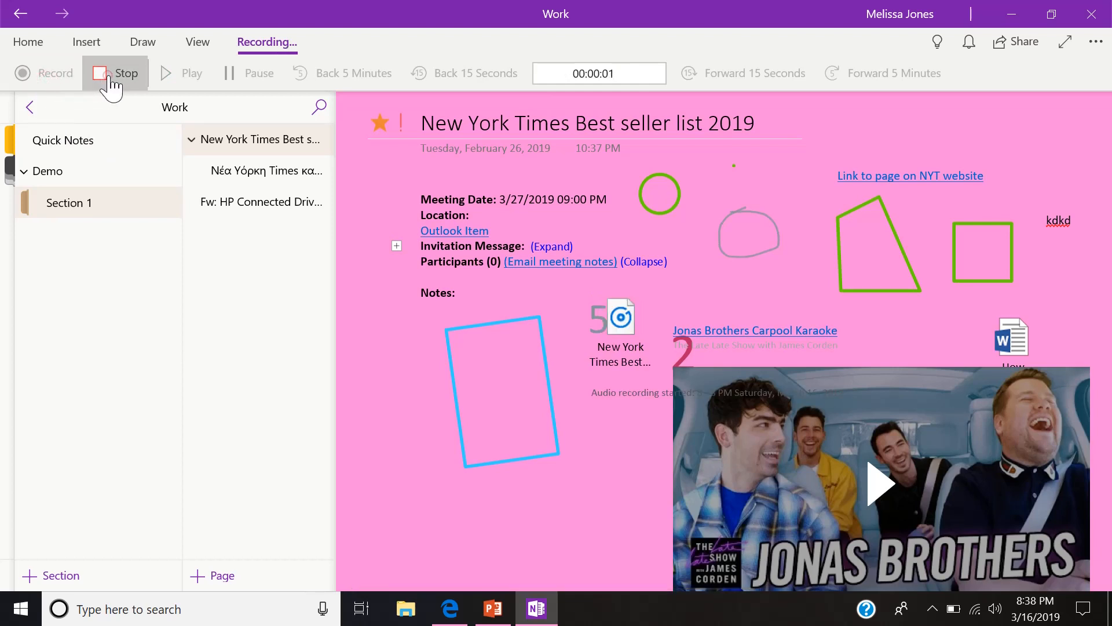
{"action": "left_click", "coordinate": [620, 319]}
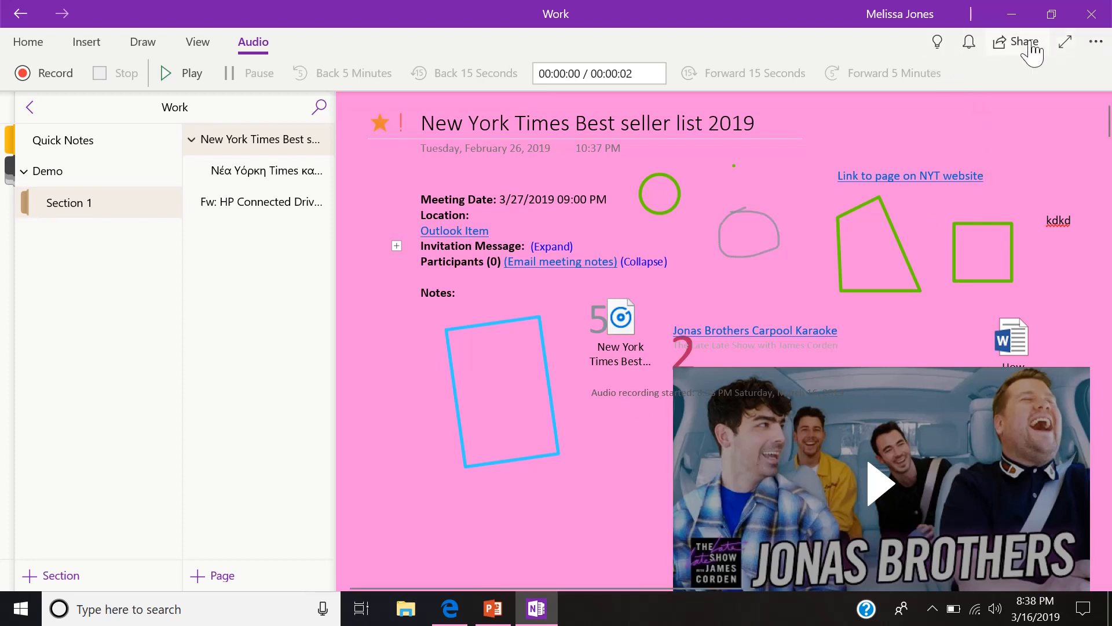
- View the Tell Me command suggestions and the notifications, closing each without choosing anything
{"action": "left_click", "coordinate": [938, 48]}
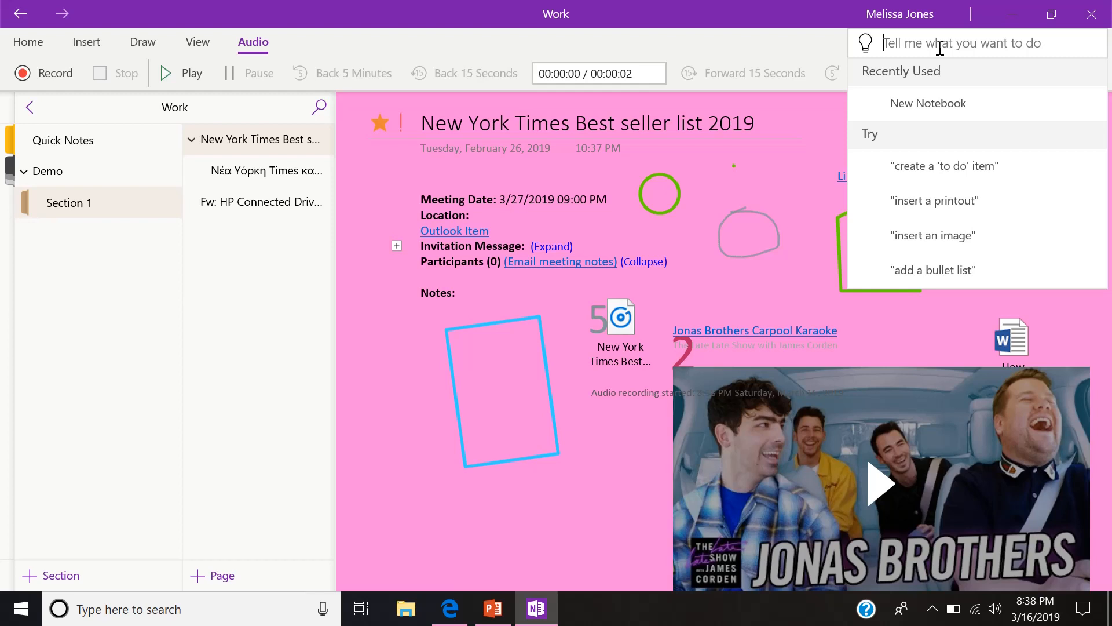
{"action": "left_click", "coordinate": [809, 41]}
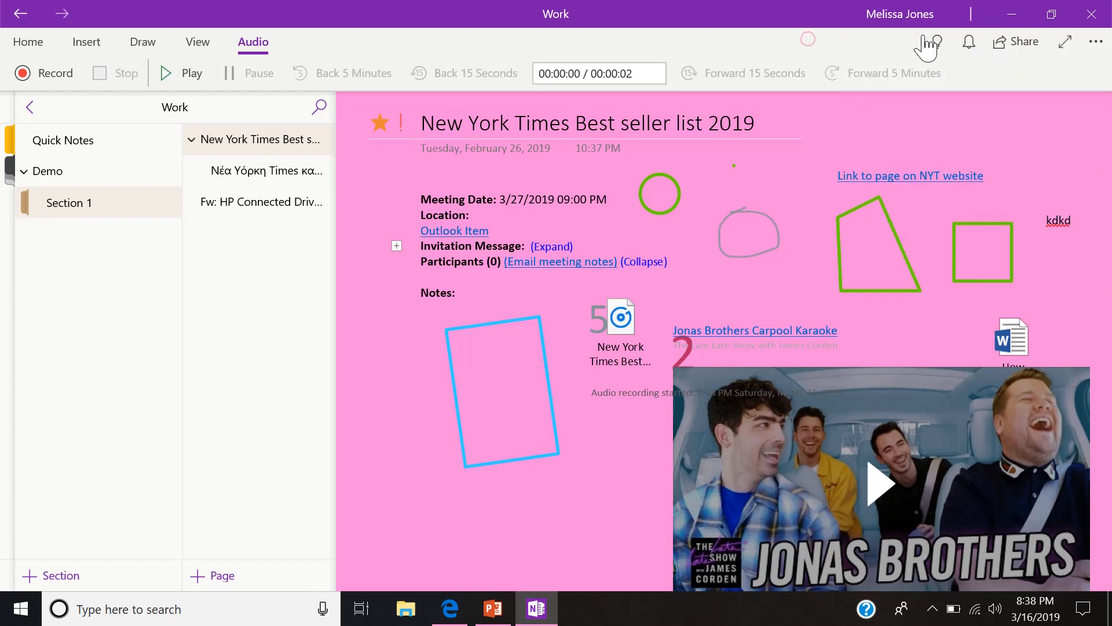
{"action": "left_click", "coordinate": [971, 46]}
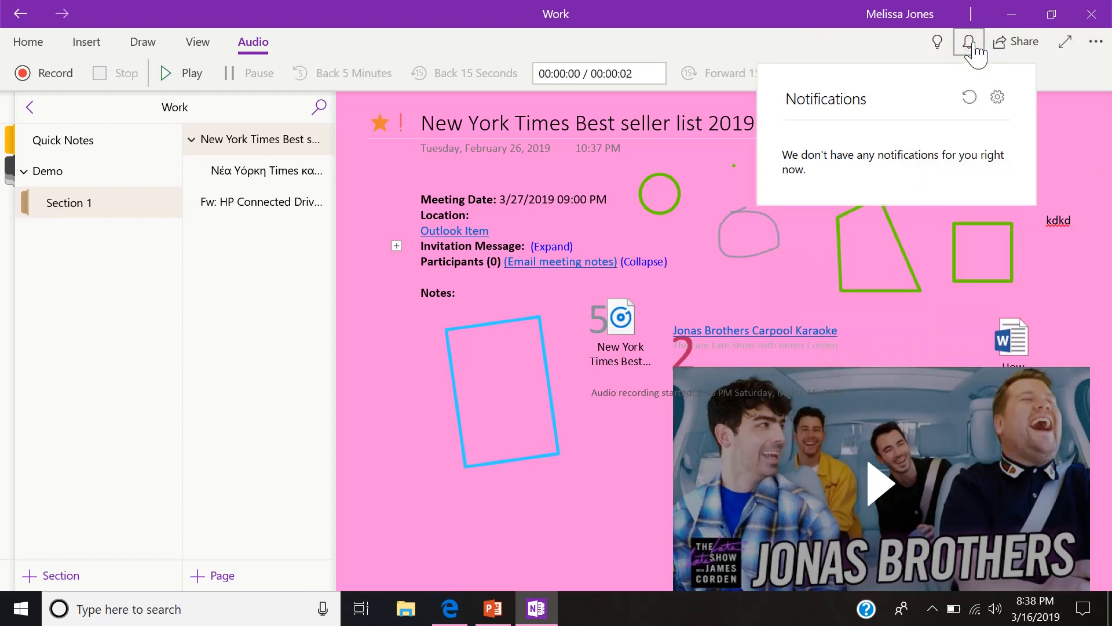
{"action": "left_click", "coordinate": [976, 50]}
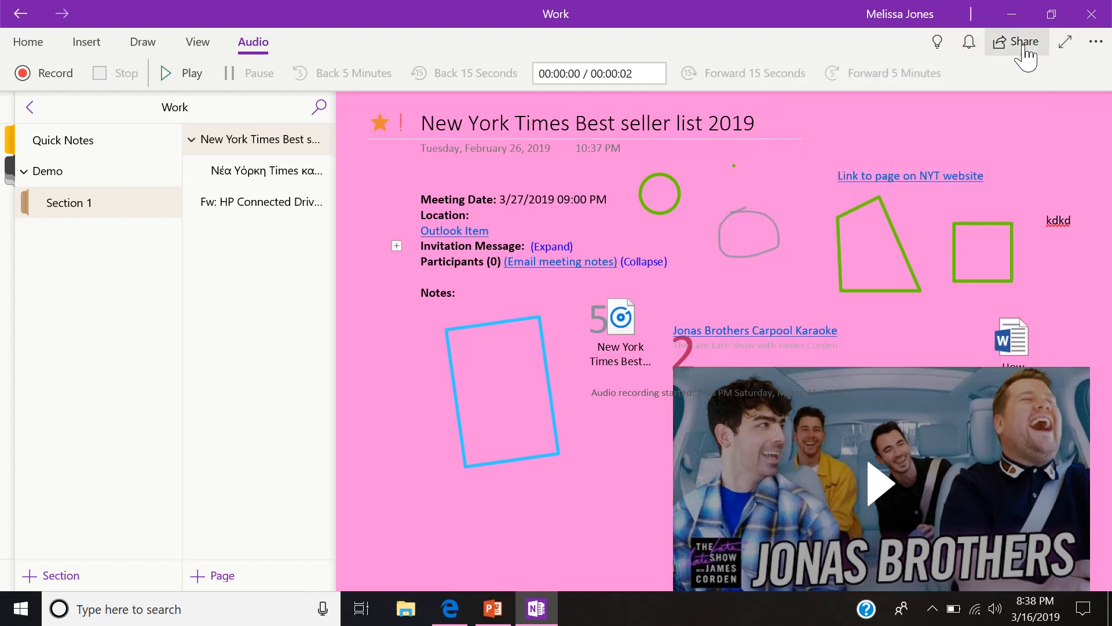
- Examine the Work notebook's sharing options, including the Can edit and Can view permissions, without sending an invitation
{"action": "left_click", "coordinate": [1026, 52]}
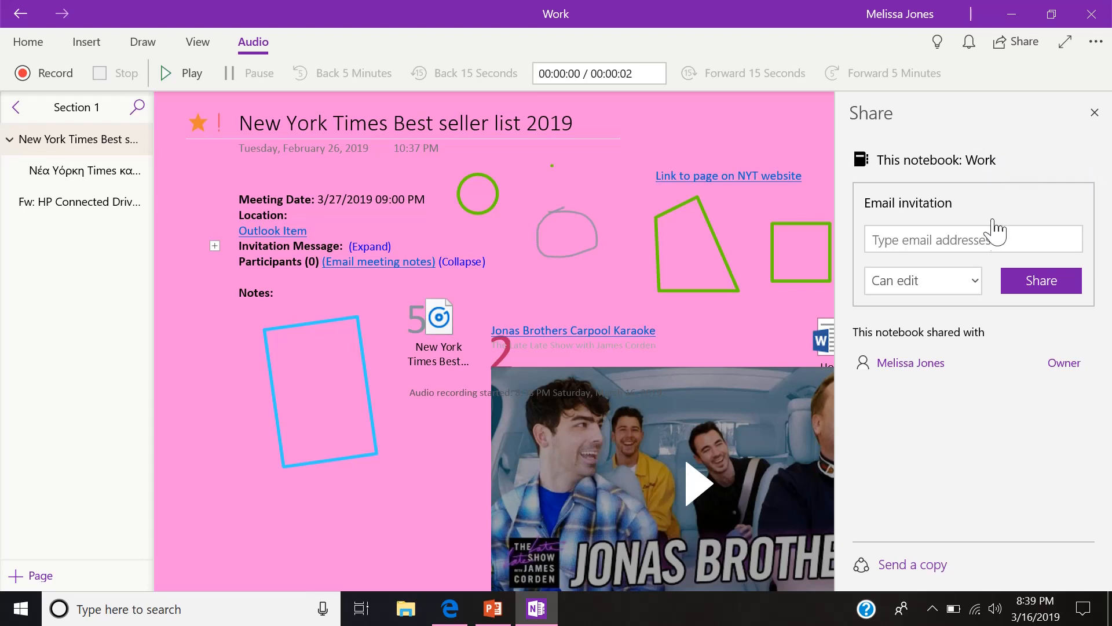
{"action": "left_click", "coordinate": [959, 296]}
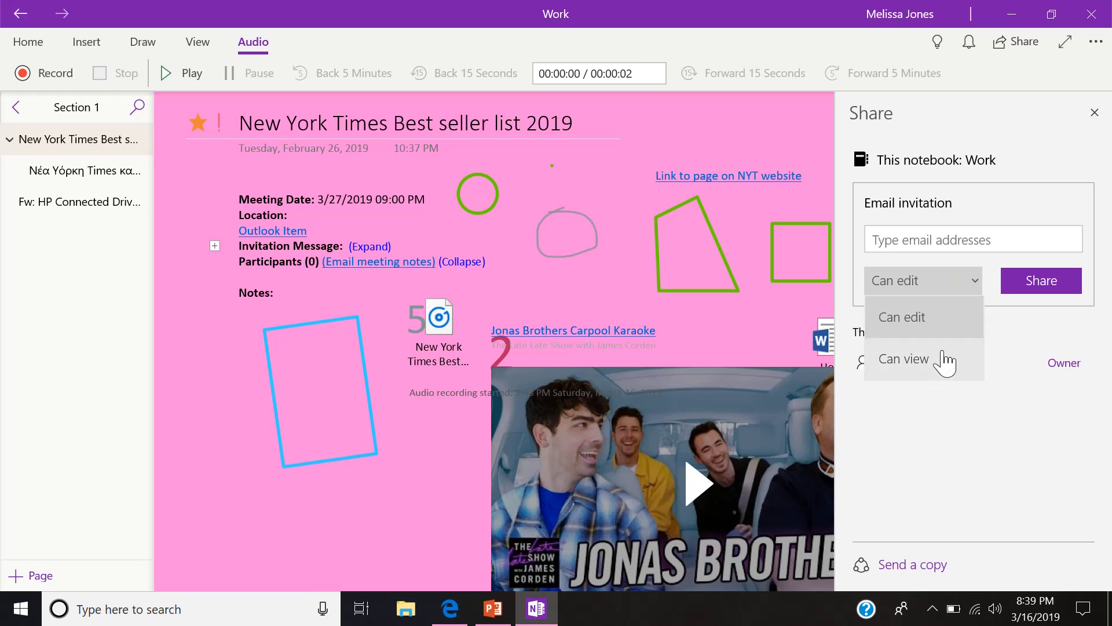
{"action": "left_click", "coordinate": [1099, 113]}
{"action": "left_click", "coordinate": [1098, 115]}
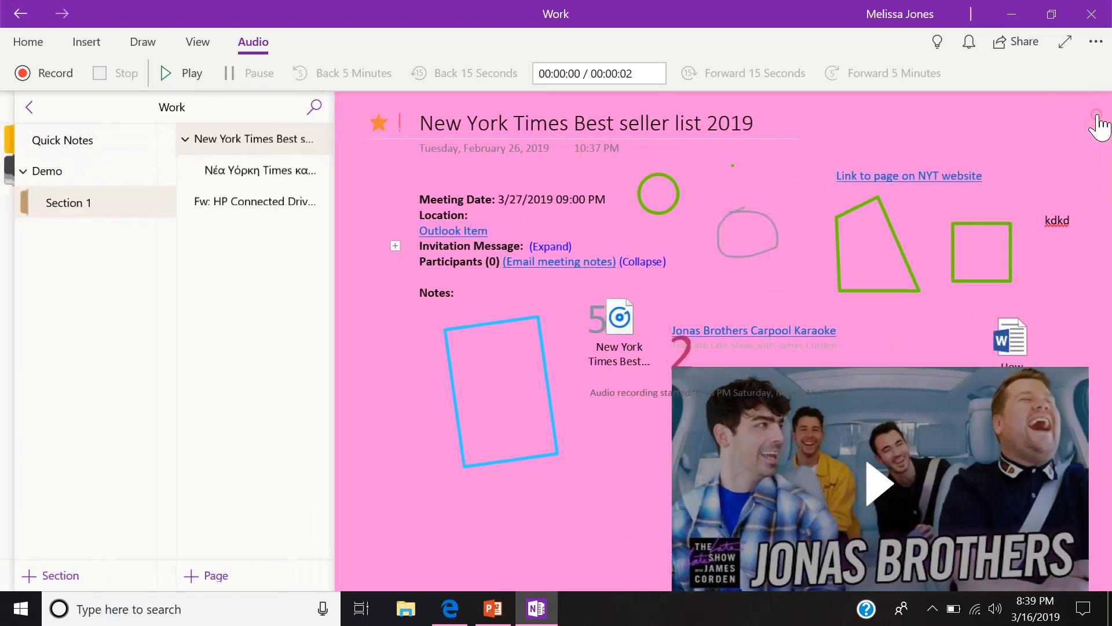
- View the additional options for printing and settings, closing them without choosing one
{"action": "left_click", "coordinate": [1102, 45]}
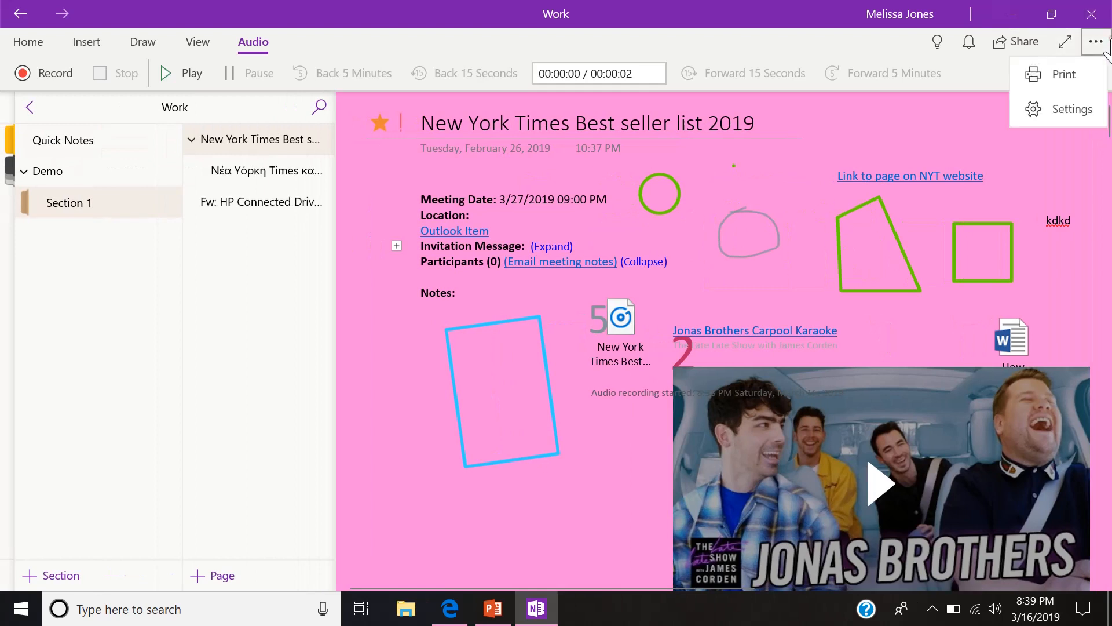
{"action": "left_click", "coordinate": [808, 51]}
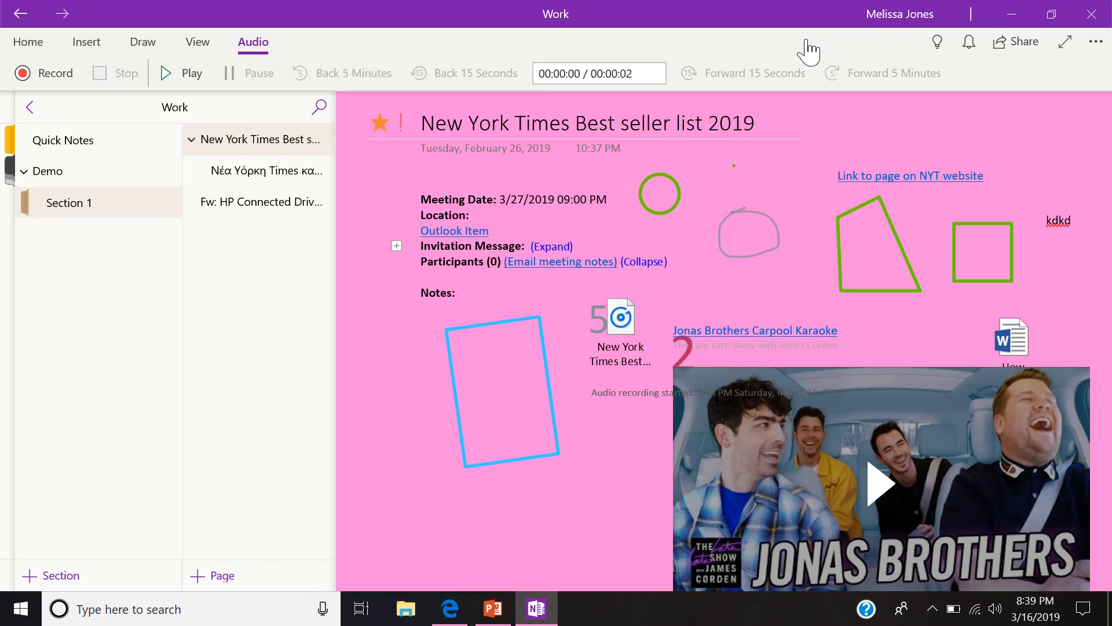
- Switch to Edge and examine the OneNote clipper's capture options and notebook locations on the York County Library page, closing it without clipping
{"action": "left_click", "coordinate": [451, 609]}
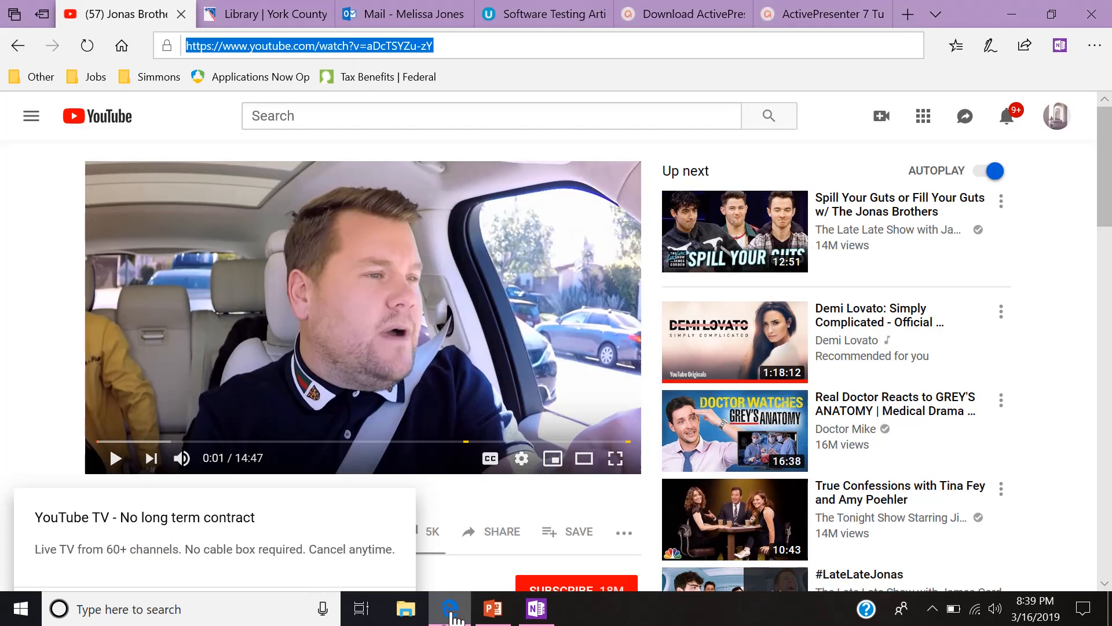
{"action": "left_click", "coordinate": [251, 18]}
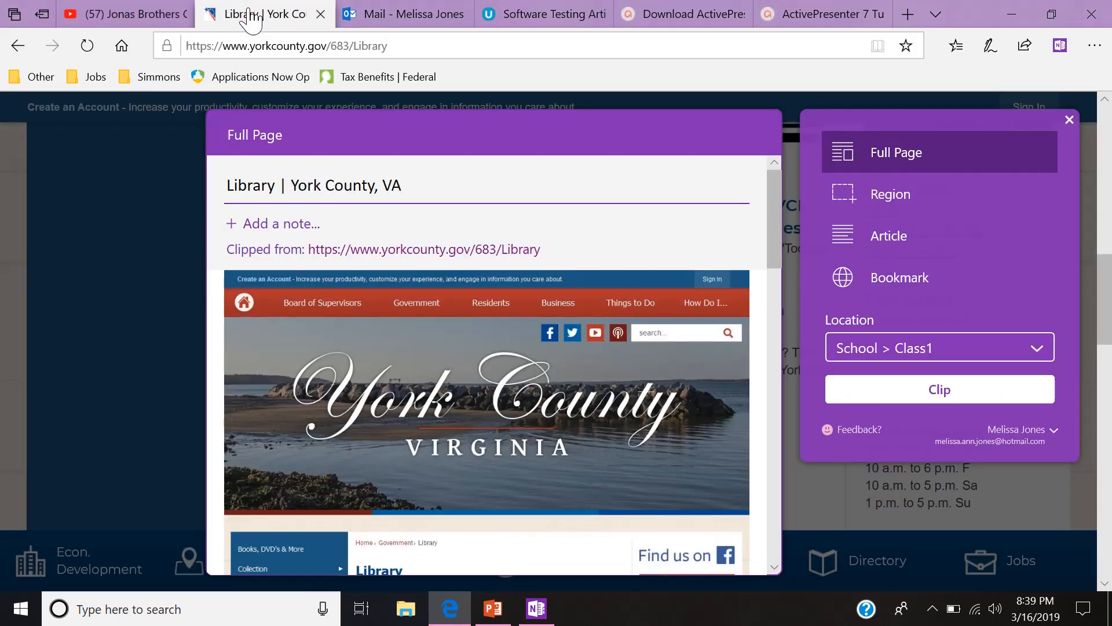
{"action": "left_click", "coordinate": [1070, 120]}
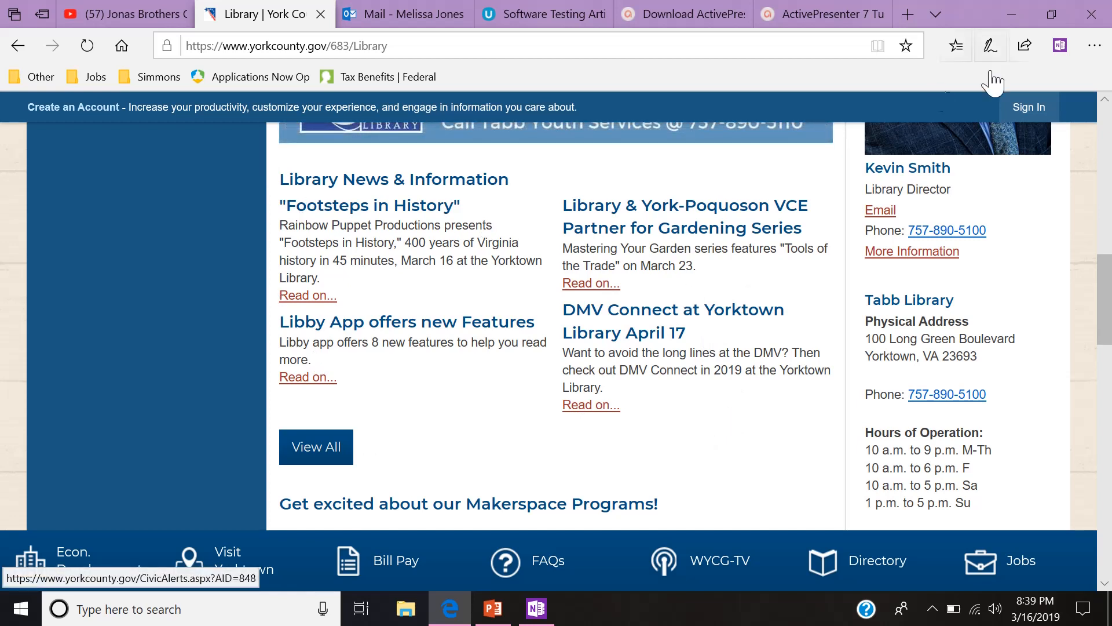
{"action": "left_click", "coordinate": [1061, 46]}
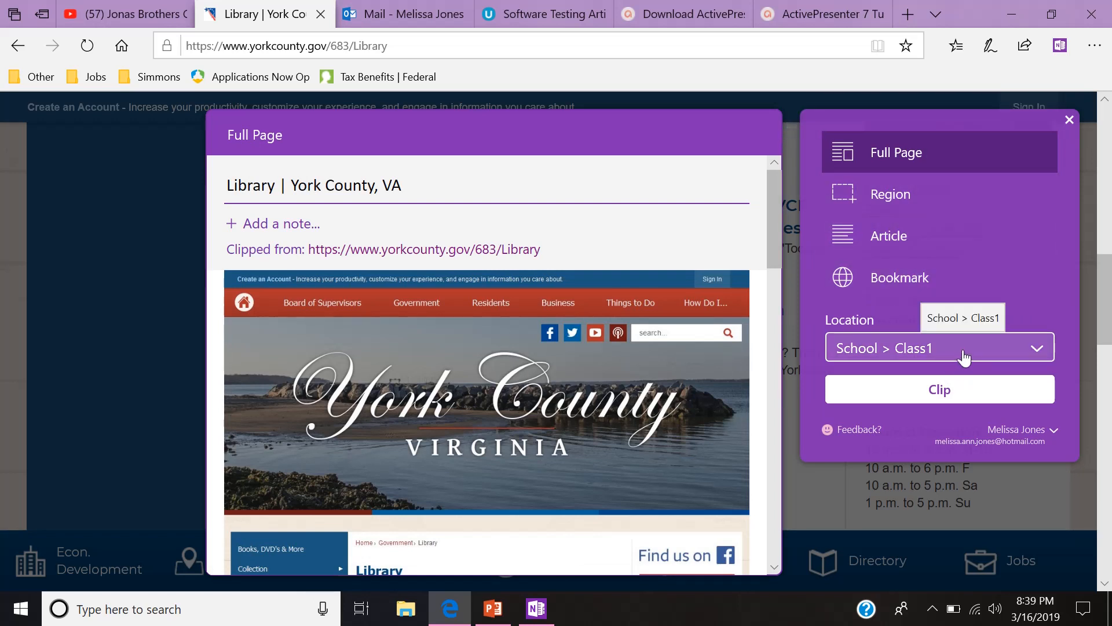
{"action": "left_click", "coordinate": [988, 354]}
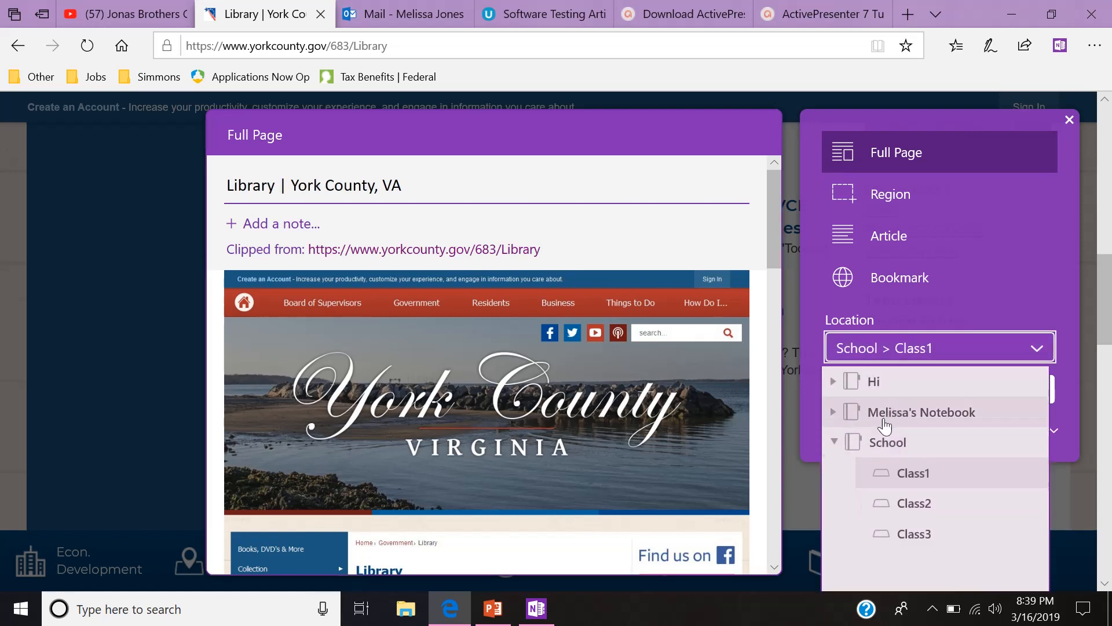
{"action": "left_click", "coordinate": [1031, 347]}
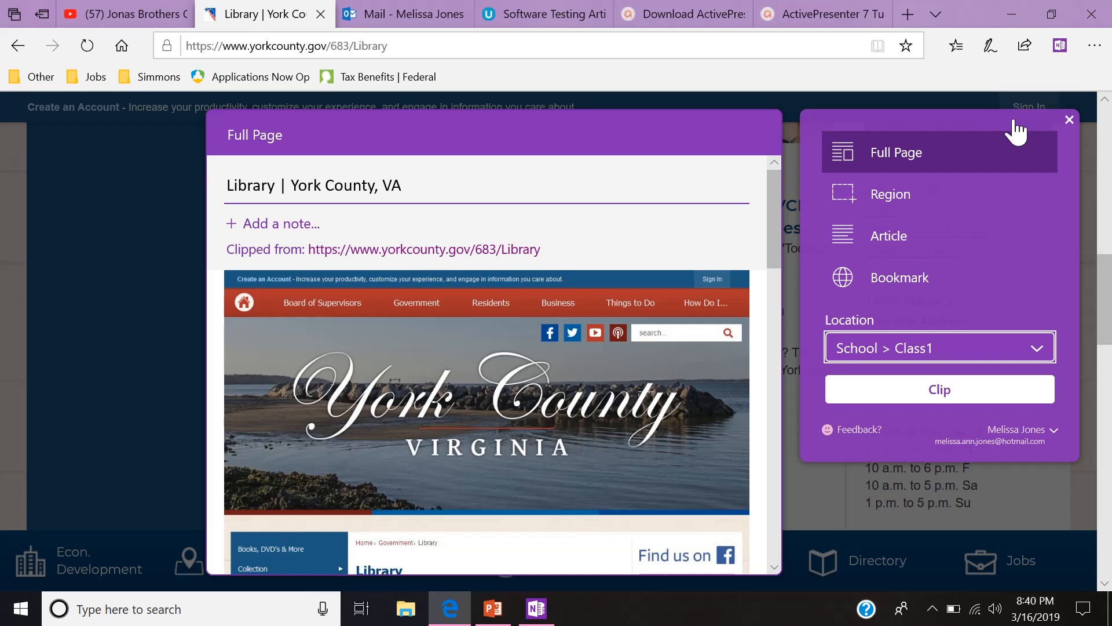
{"action": "left_click", "coordinate": [1069, 120]}
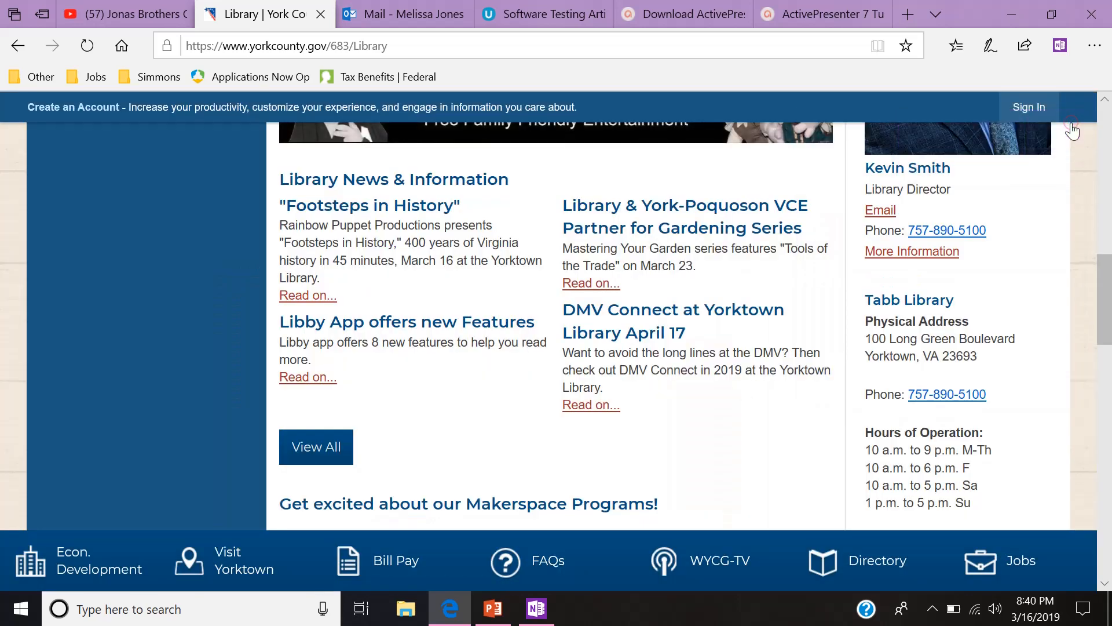
- Review the forwarded HP Connected Drive email in Outlook on the web and compare it with its saved page in OneNote's Section 1
{"action": "left_click", "coordinate": [382, 11]}
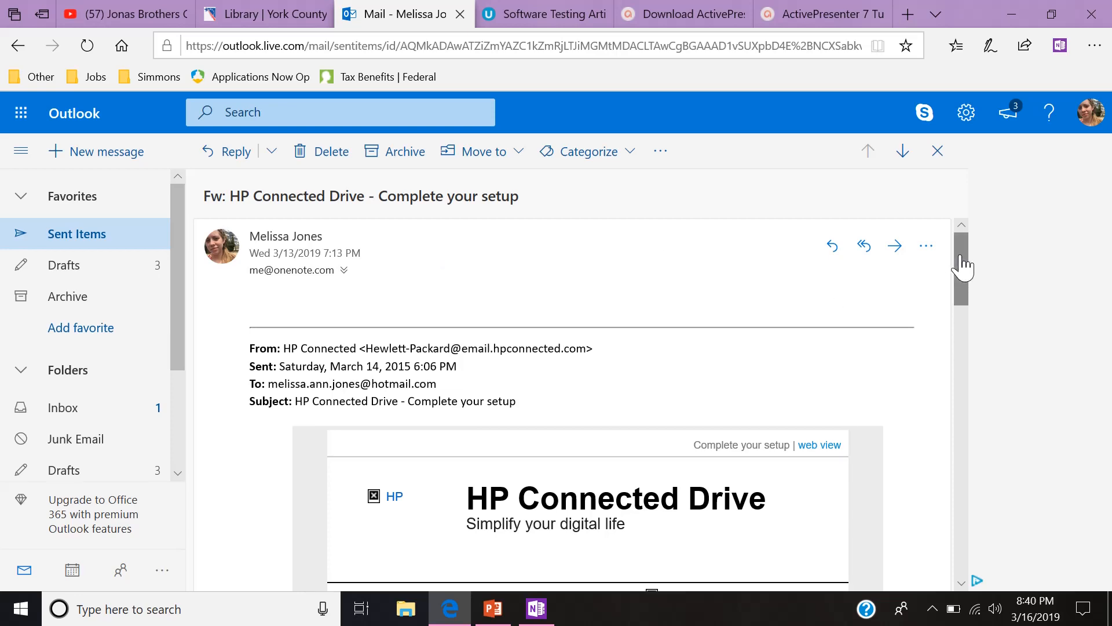
{"action": "left_click_drag", "start_coordinate": [962, 260], "coordinate": [946, 298]}
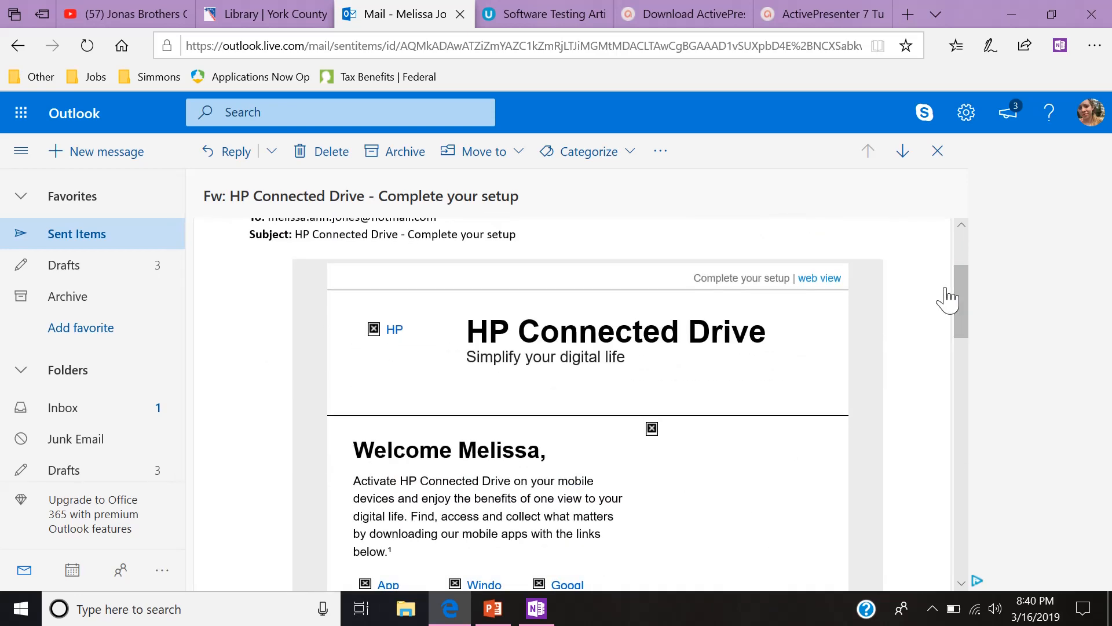
{"action": "left_click", "coordinate": [536, 608]}
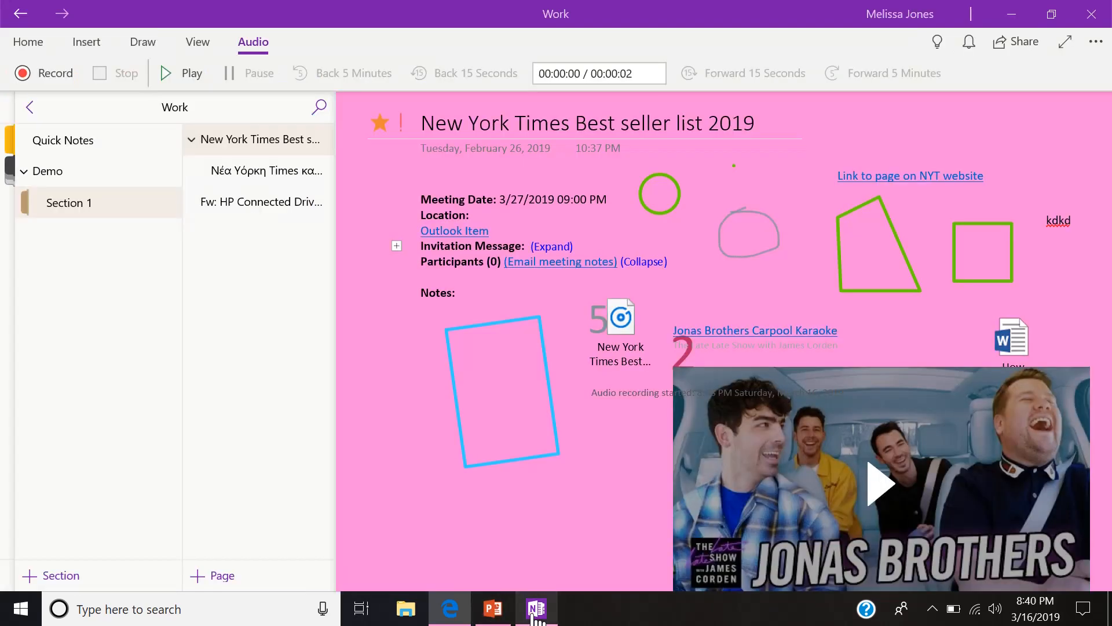
{"action": "left_click", "coordinate": [251, 207]}
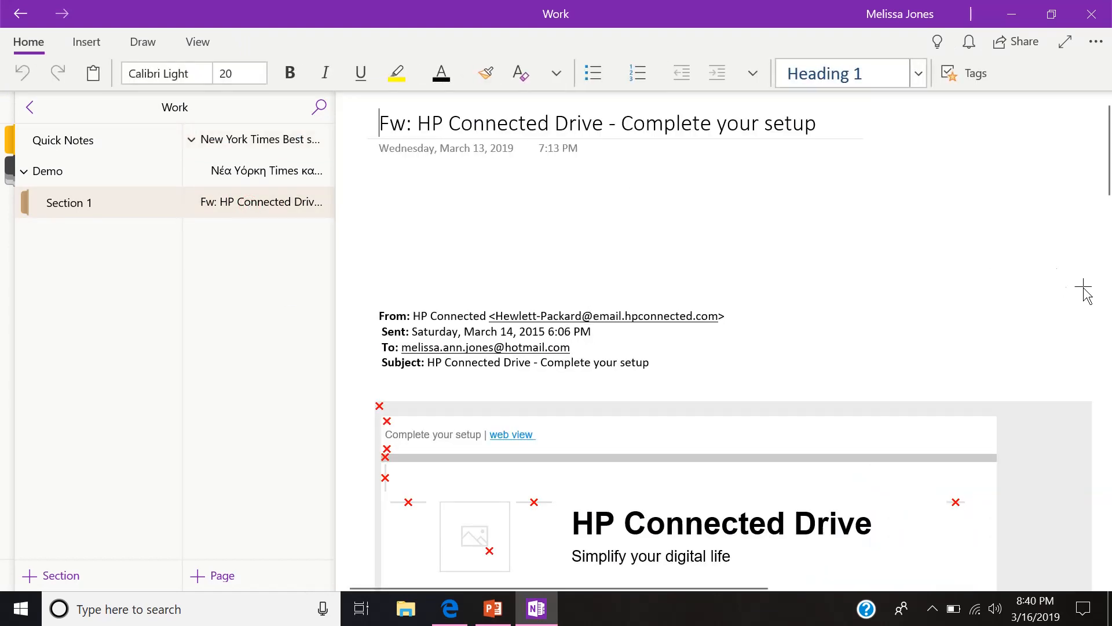
{"action": "left_click_drag", "start_coordinate": [1108, 180], "coordinate": [1106, 119]}
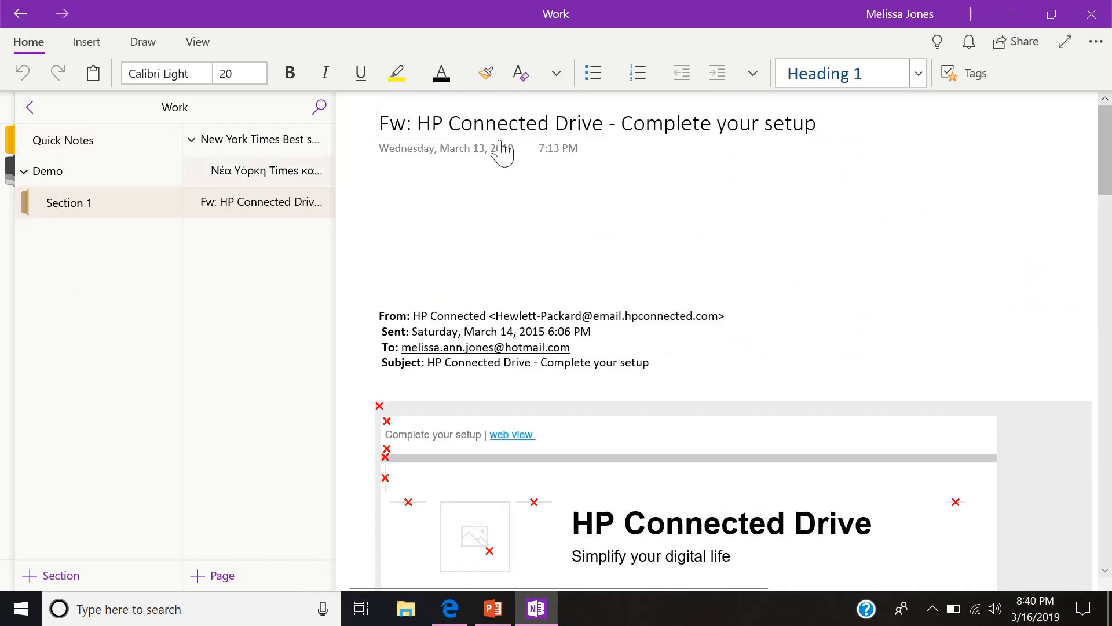